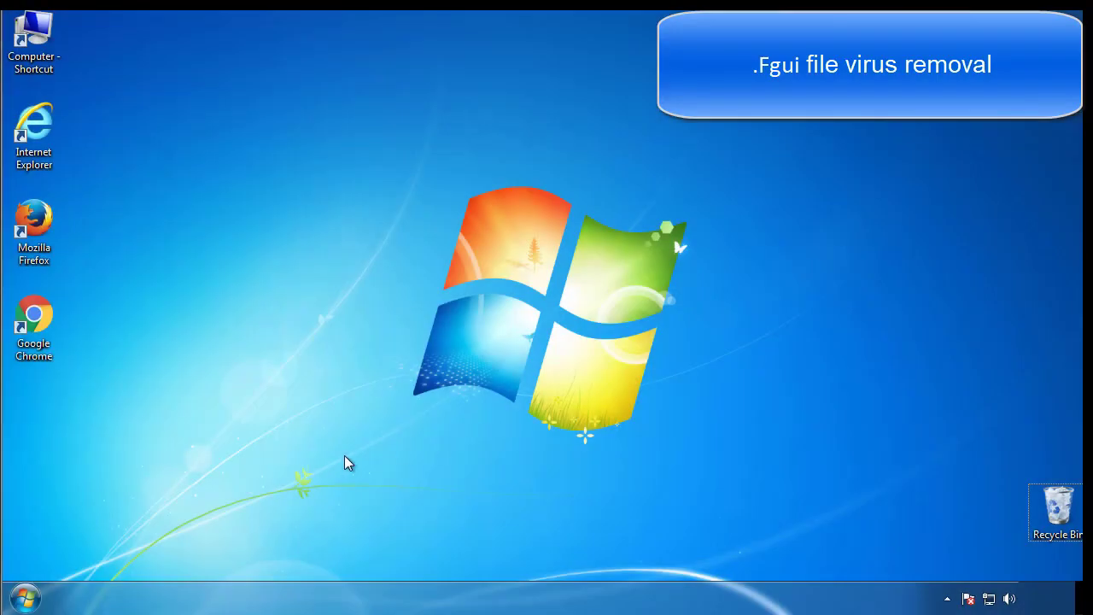
Launch System Configuration by searching msconfig from the Start menu.
{"action": "left_click", "coordinate": [36, 594]}
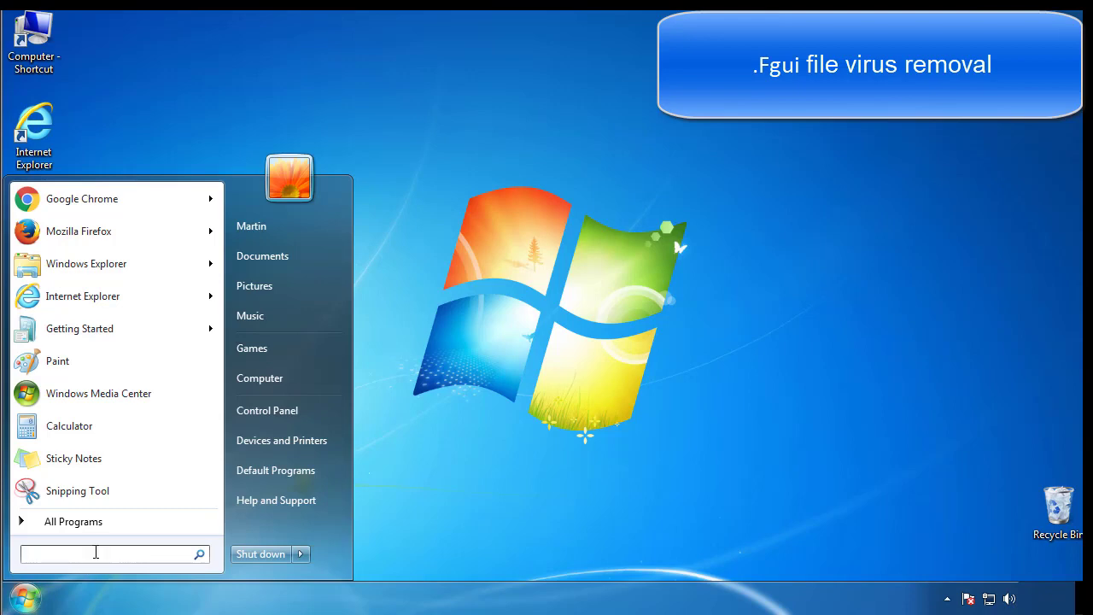
{"action": "type", "text": "mscon"}
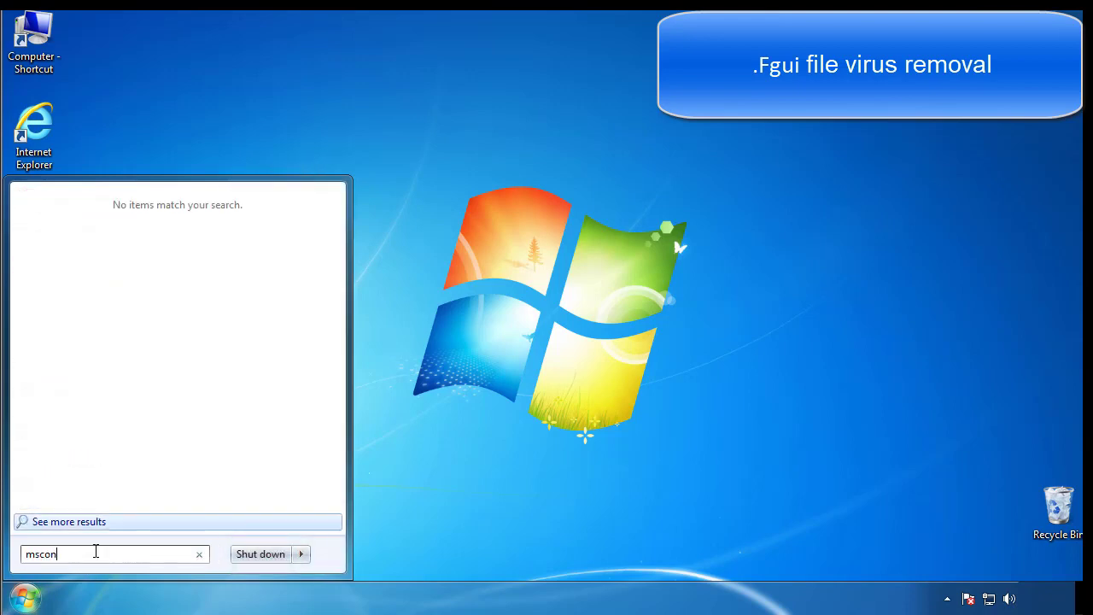
{"action": "type", "text": "fig"}
{"action": "key", "text": "Return"}
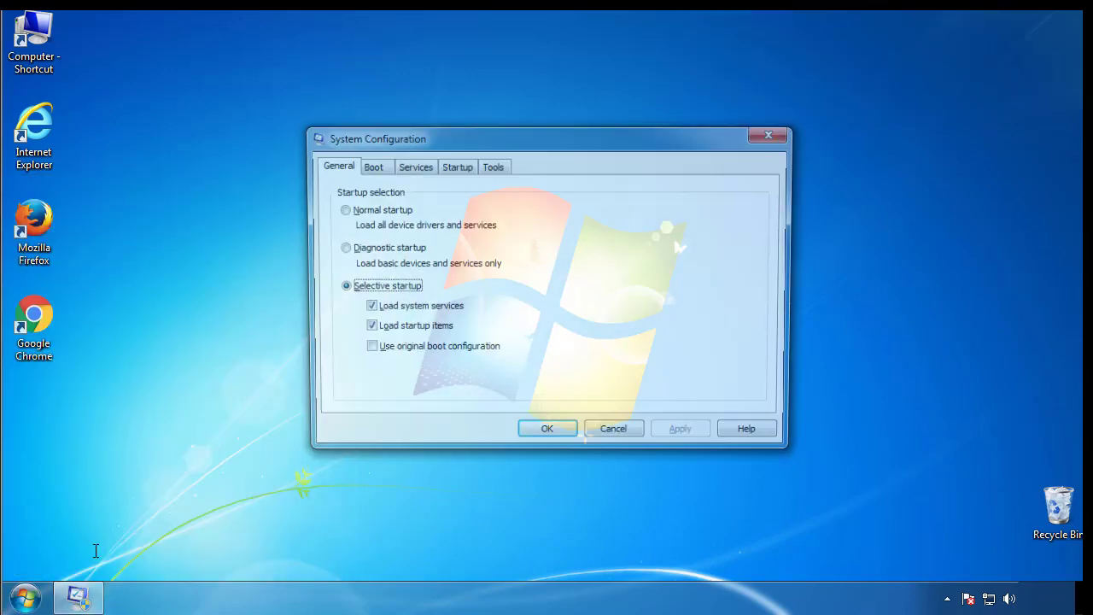
Enable Safe boot (Minimal) on the Boot tab and restart the computer.
{"action": "left_click", "coordinate": [369, 168]}
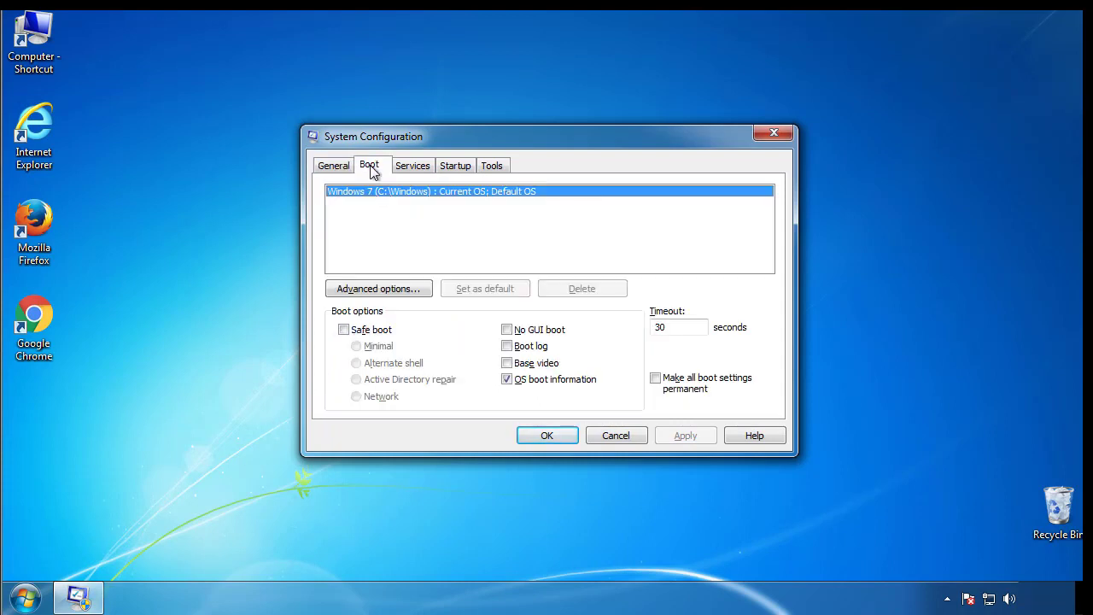
{"action": "left_click", "coordinate": [343, 329]}
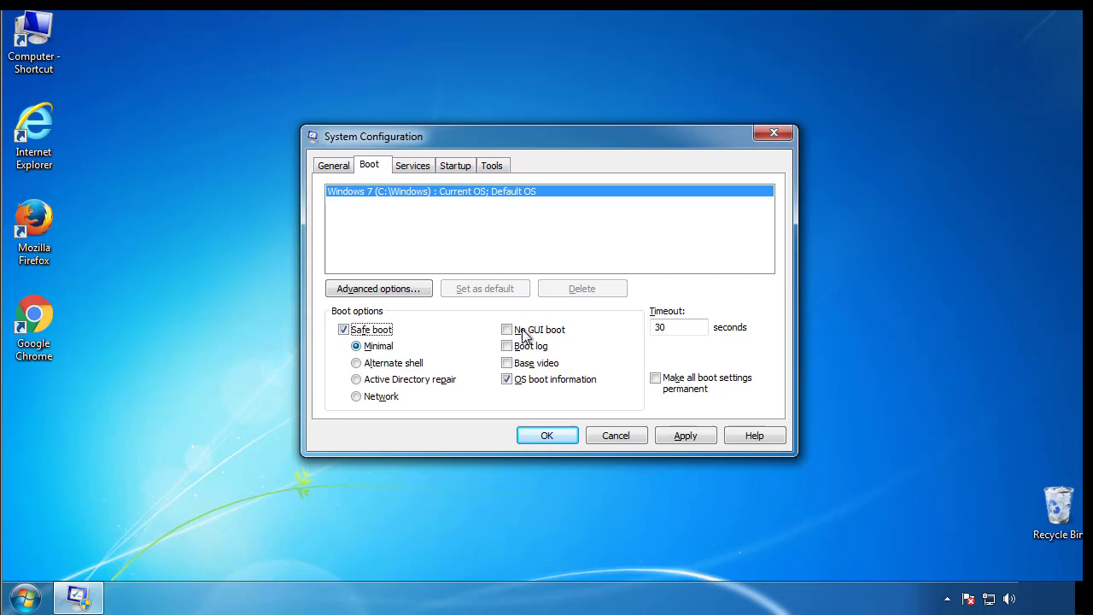
{"action": "left_click", "coordinate": [563, 442]}
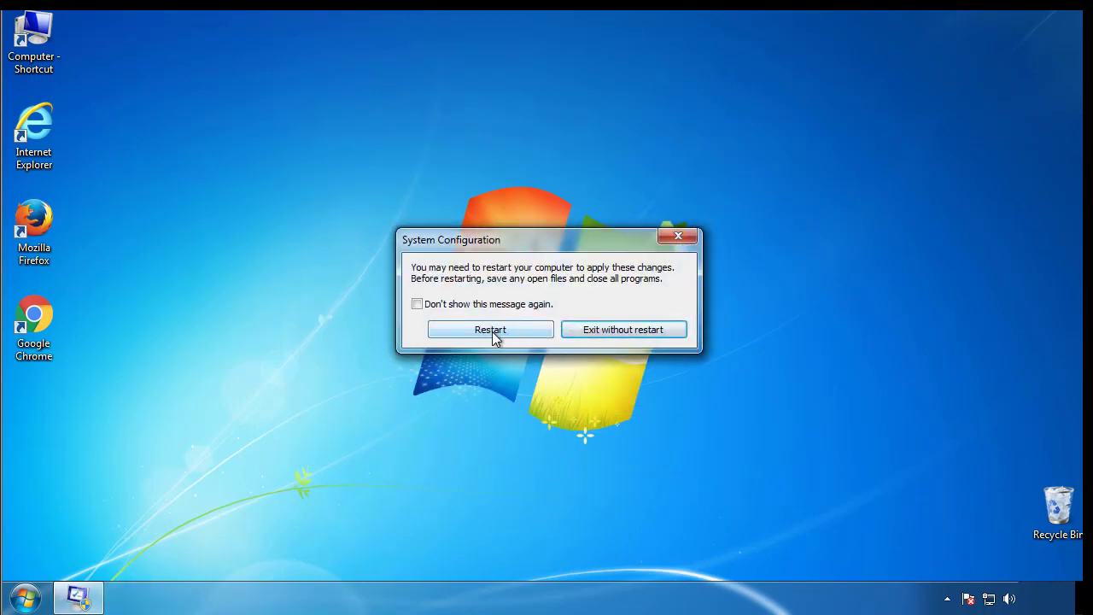
{"action": "left_click", "coordinate": [493, 331]}
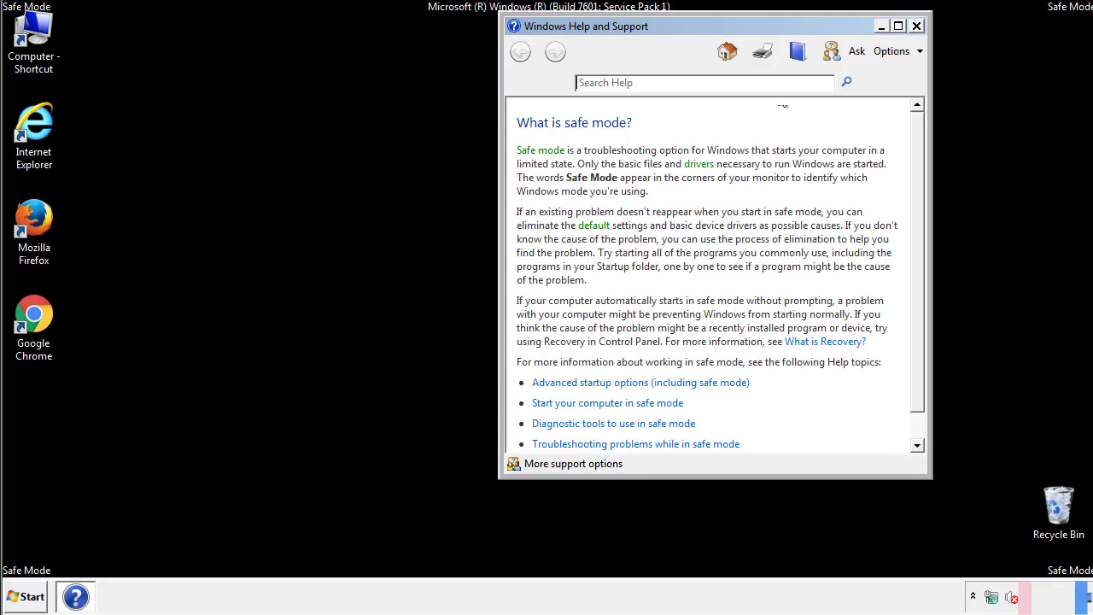
Close the Safe Mode help window and open Control Panel.
{"action": "left_click", "coordinate": [917, 25]}
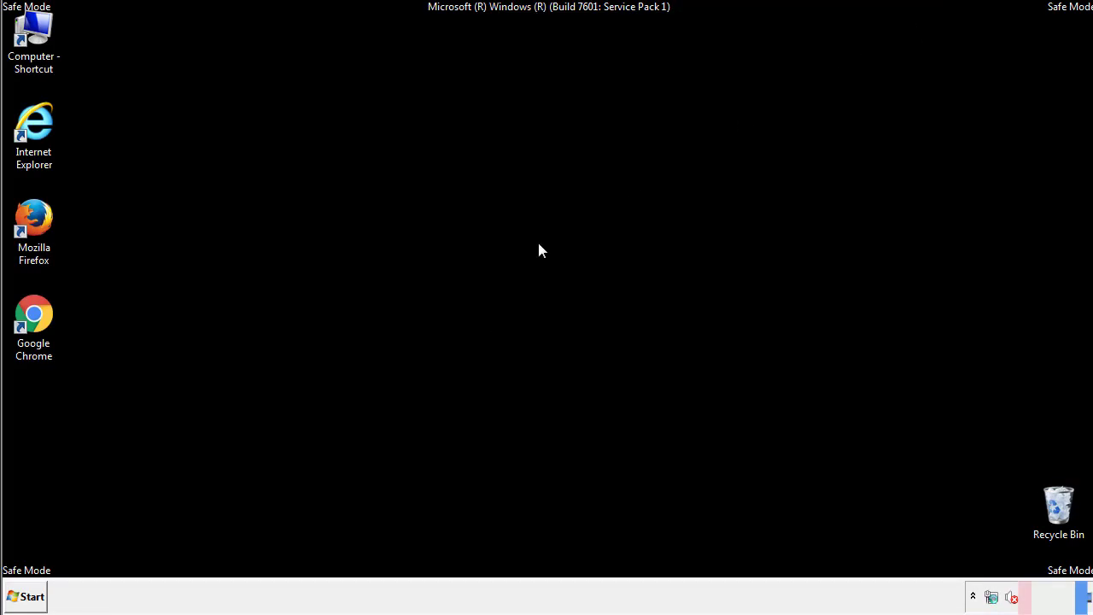
{"action": "left_click", "coordinate": [32, 595]}
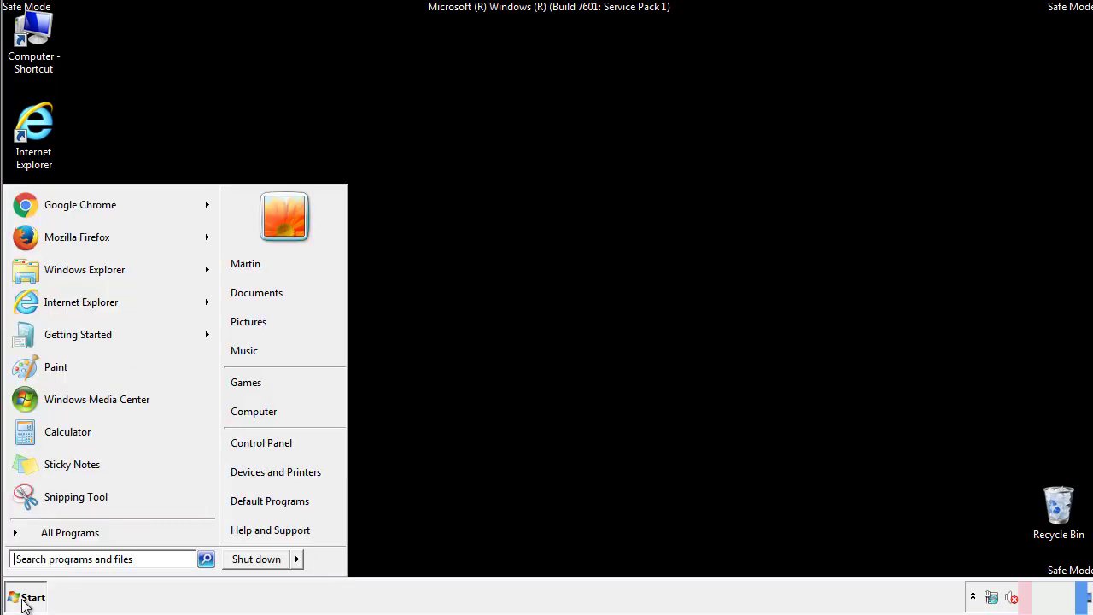
{"action": "left_click", "coordinate": [273, 441]}
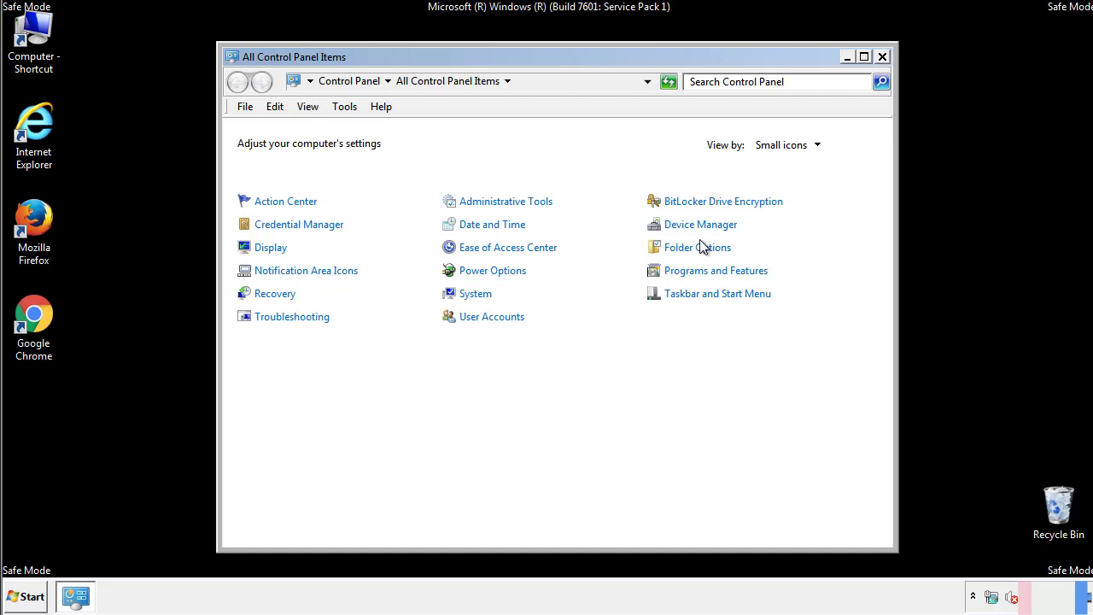
Turn on Show hidden files, folders and drives in Folder Options, then close Control Panel.
{"action": "left_click", "coordinate": [700, 248]}
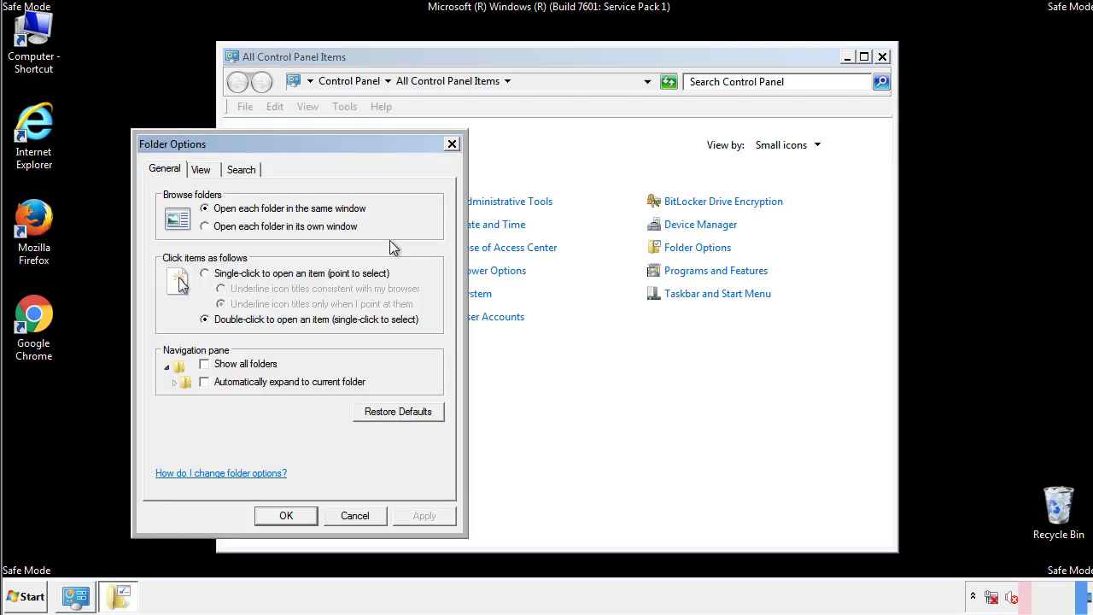
{"action": "left_click", "coordinate": [203, 173]}
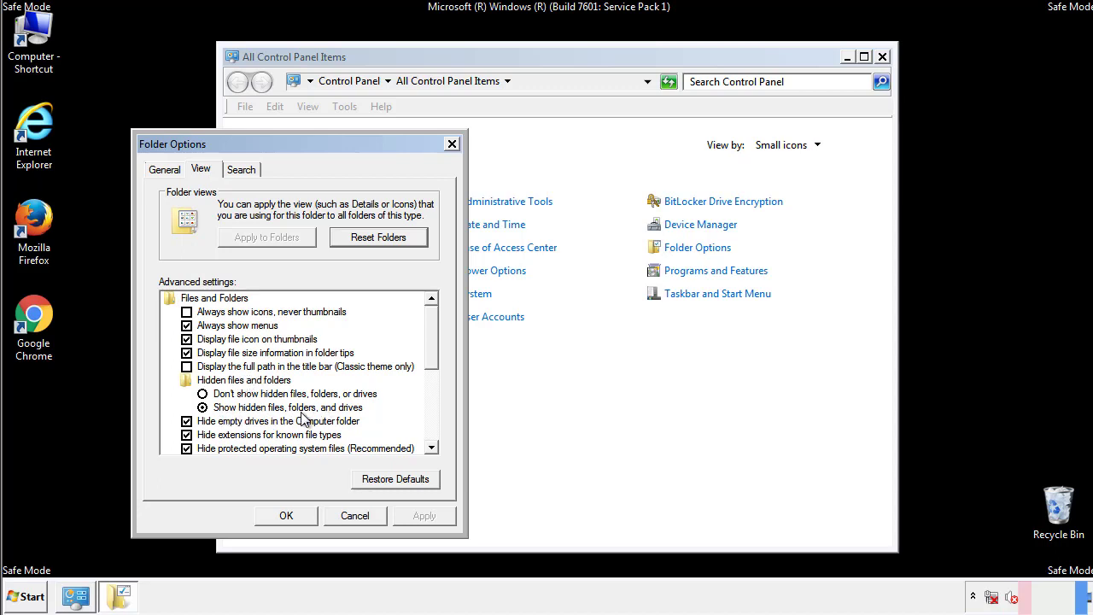
{"action": "left_click", "coordinate": [295, 513]}
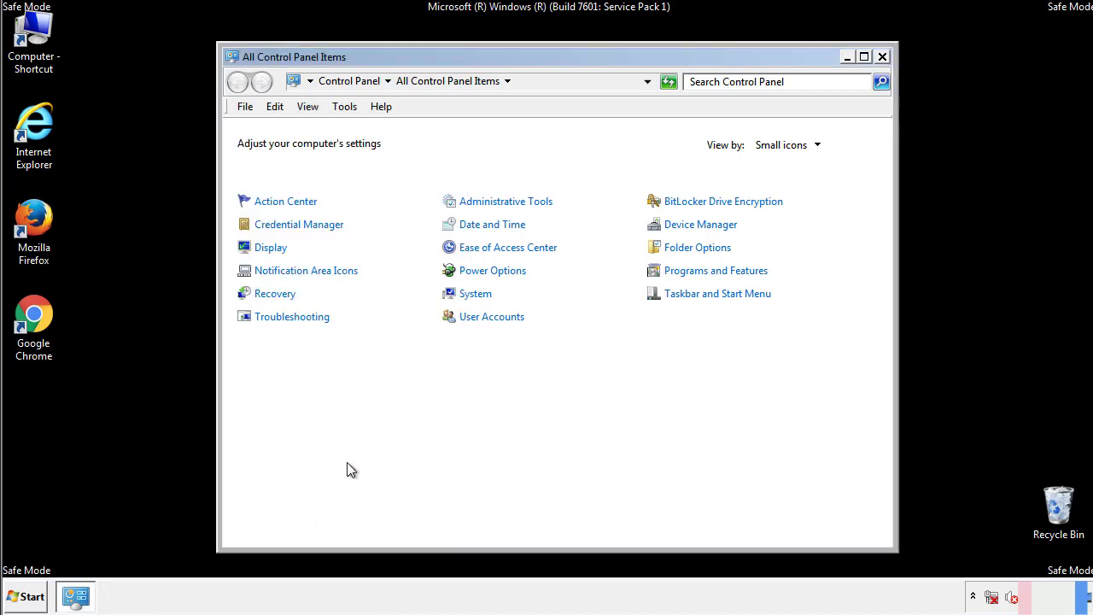
{"action": "left_click", "coordinate": [882, 56]}
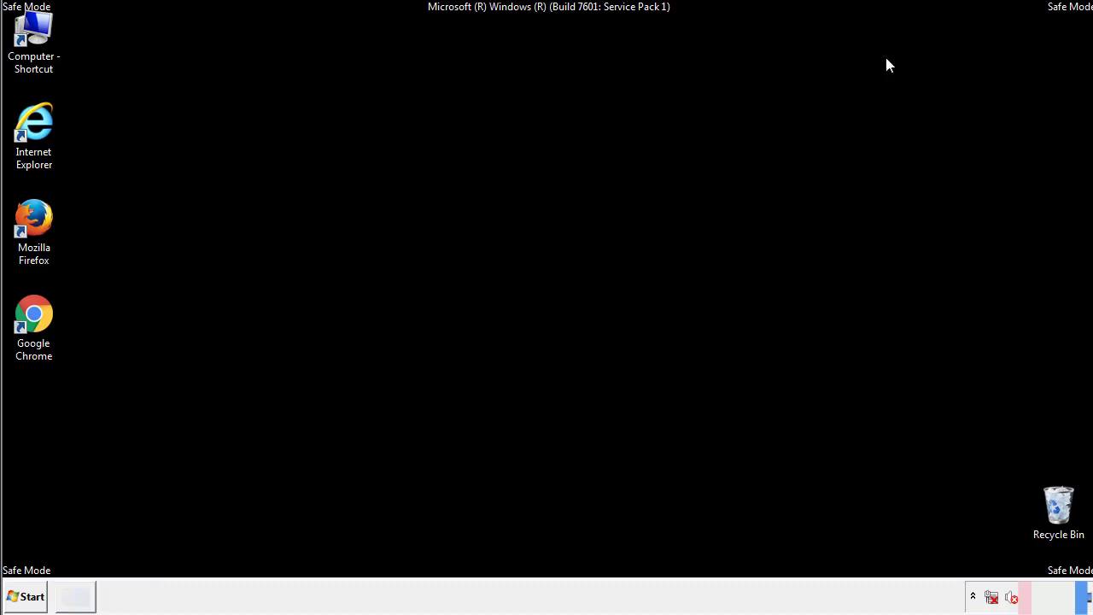
Browse from Computer into the C:\Windows folder.
{"action": "double_click", "coordinate": [44, 30]}
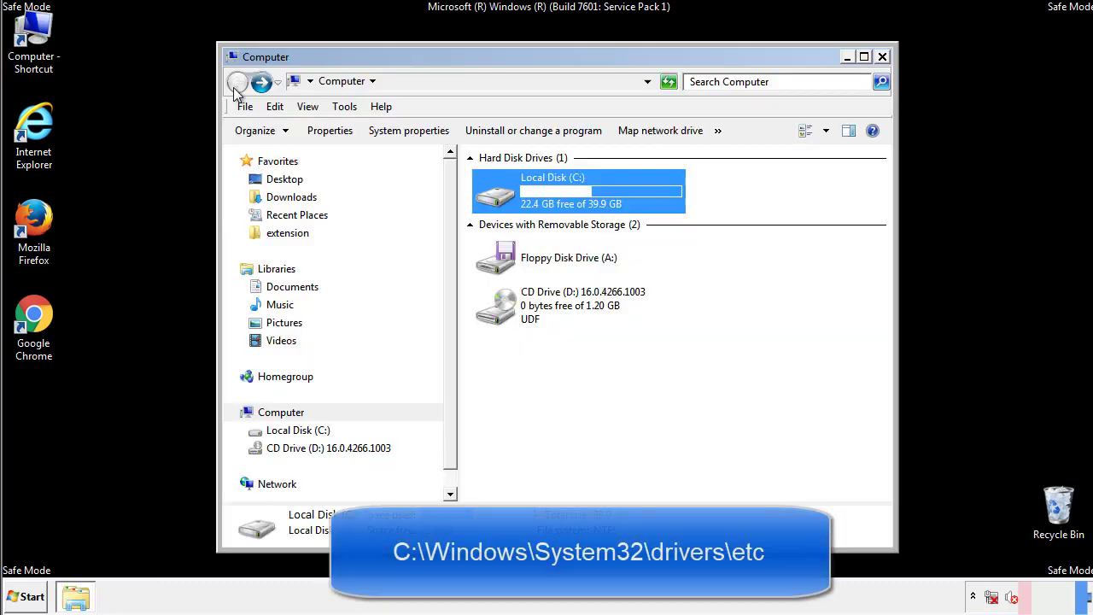
{"action": "double_click", "coordinate": [497, 196]}
{"action": "left_click", "coordinate": [498, 315]}
{"action": "double_click", "coordinate": [500, 315]}
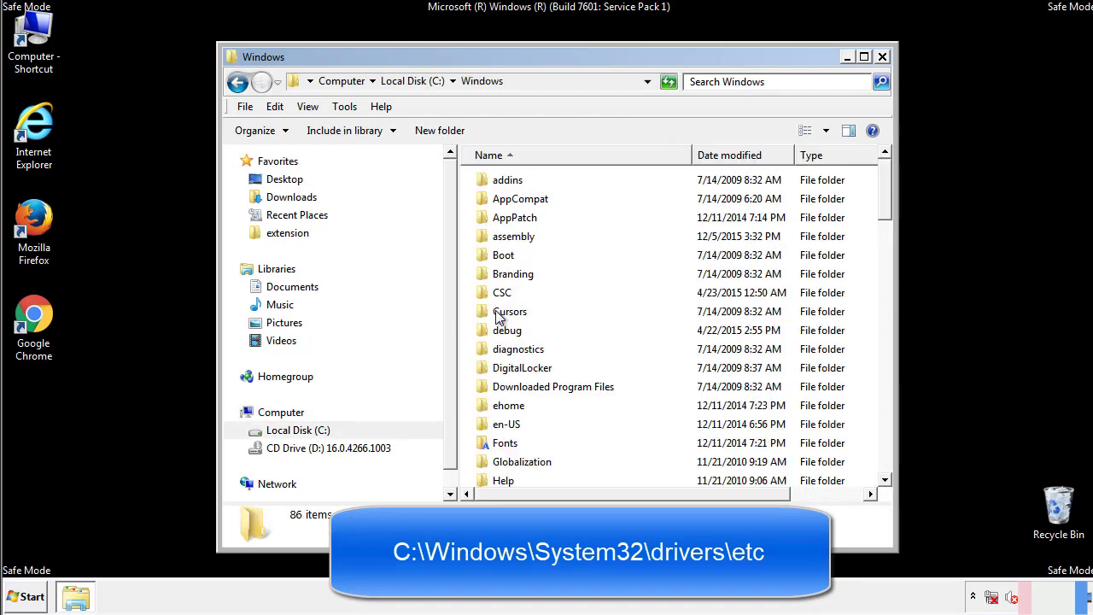
Go into System32\drivers\etc and open the hosts file.
{"action": "scroll", "coordinate": [502, 376], "scroll_direction": "down", "scroll_amount": 2}
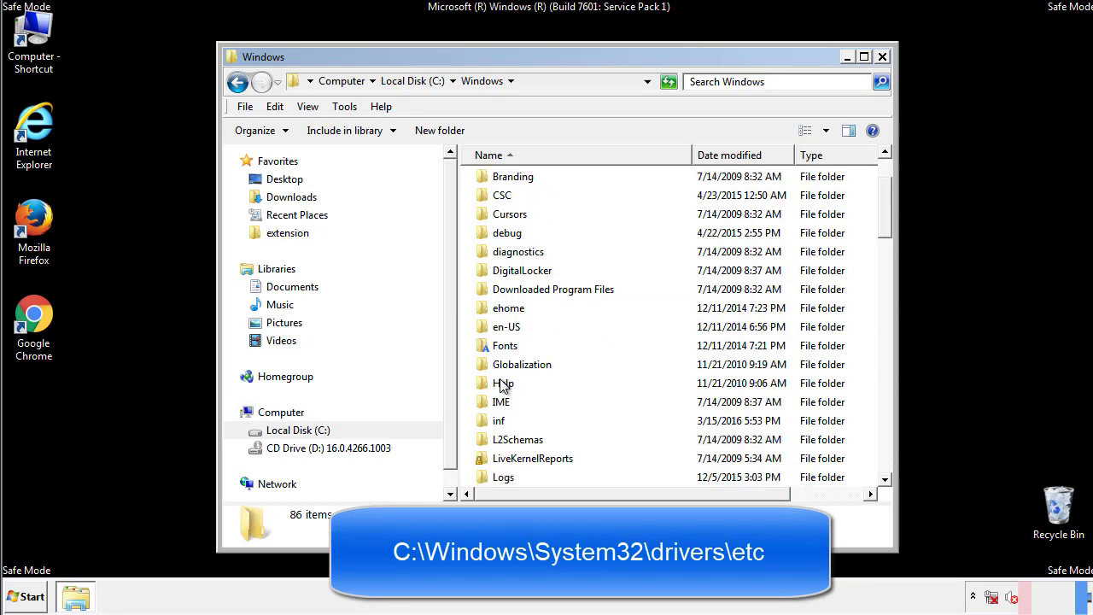
{"action": "scroll", "coordinate": [502, 386], "scroll_direction": "down", "scroll_amount": 2}
{"action": "scroll", "coordinate": [502, 386], "scroll_direction": "down", "scroll_amount": 2}
{"action": "scroll", "coordinate": [502, 386], "scroll_direction": "down", "scroll_amount": 3}
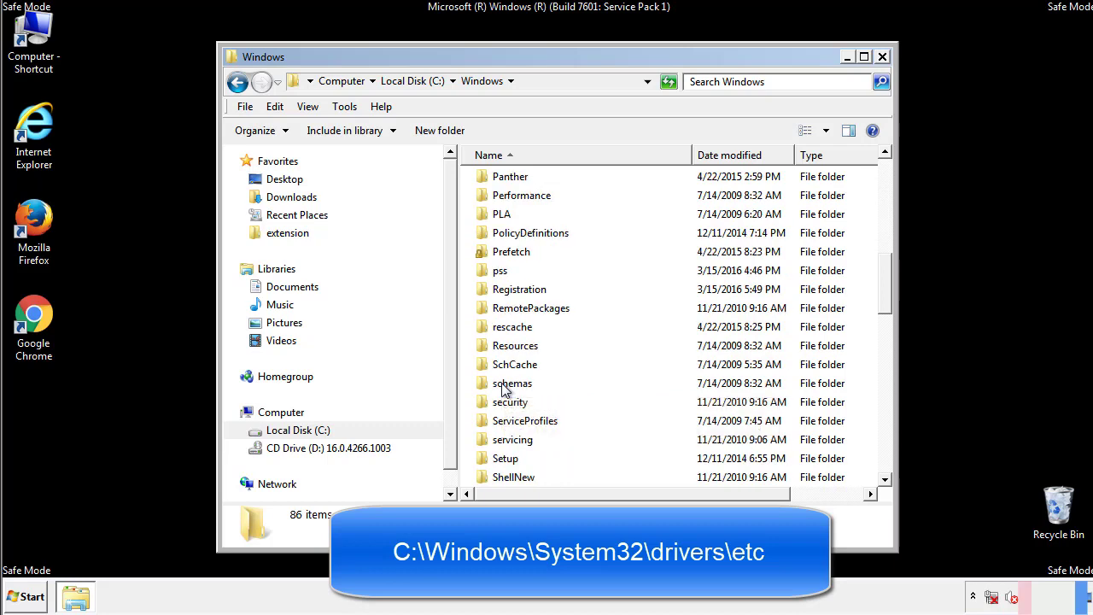
{"action": "scroll", "coordinate": [503, 389], "scroll_direction": "down", "scroll_amount": 2}
{"action": "double_click", "coordinate": [516, 442]}
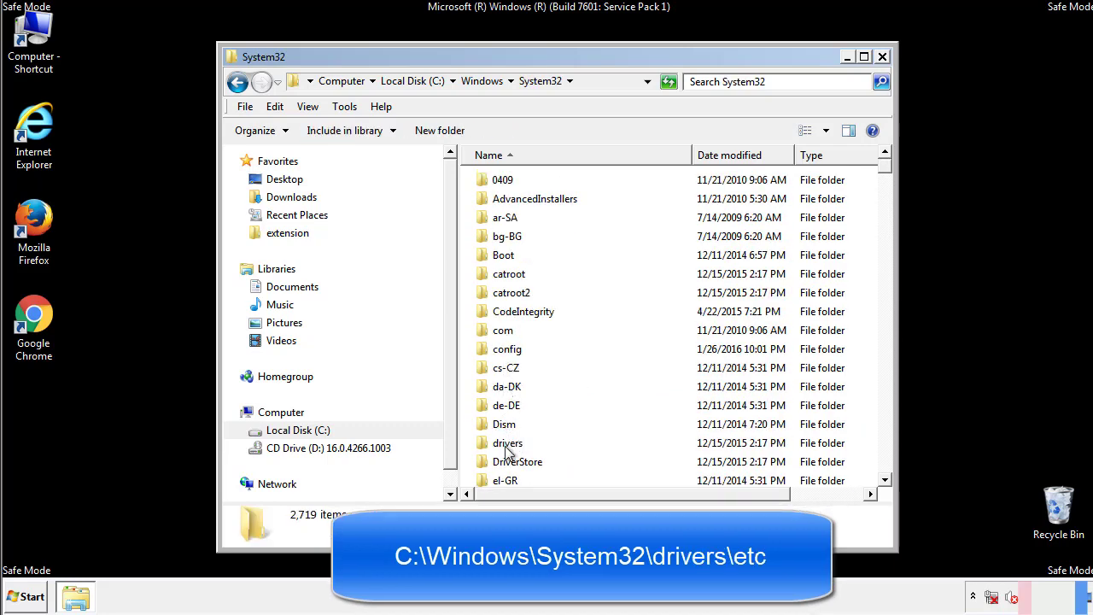
{"action": "double_click", "coordinate": [507, 444]}
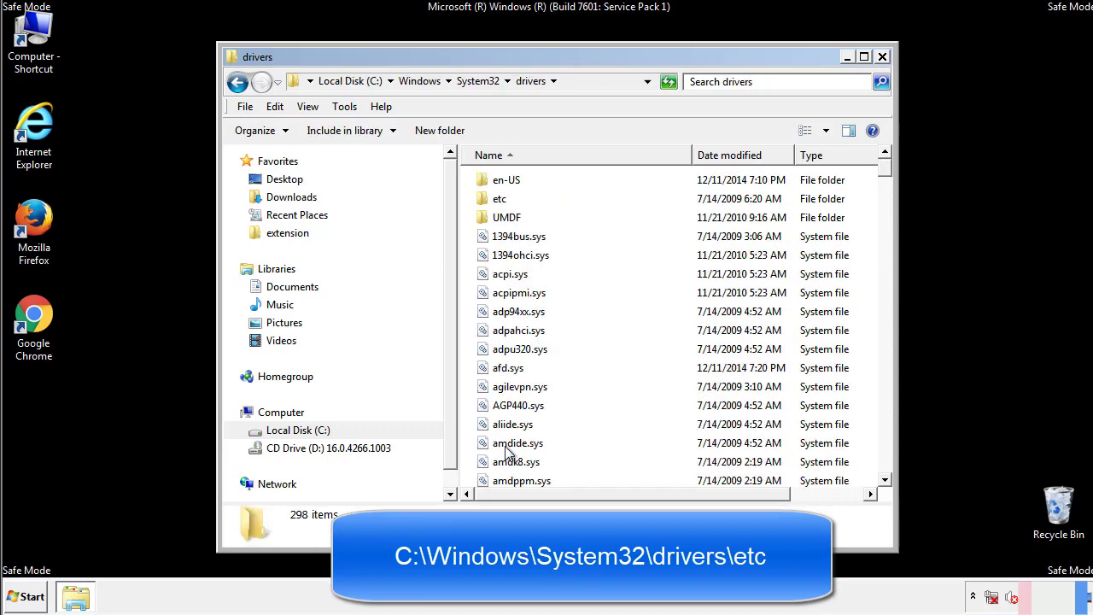
{"action": "double_click", "coordinate": [489, 202]}
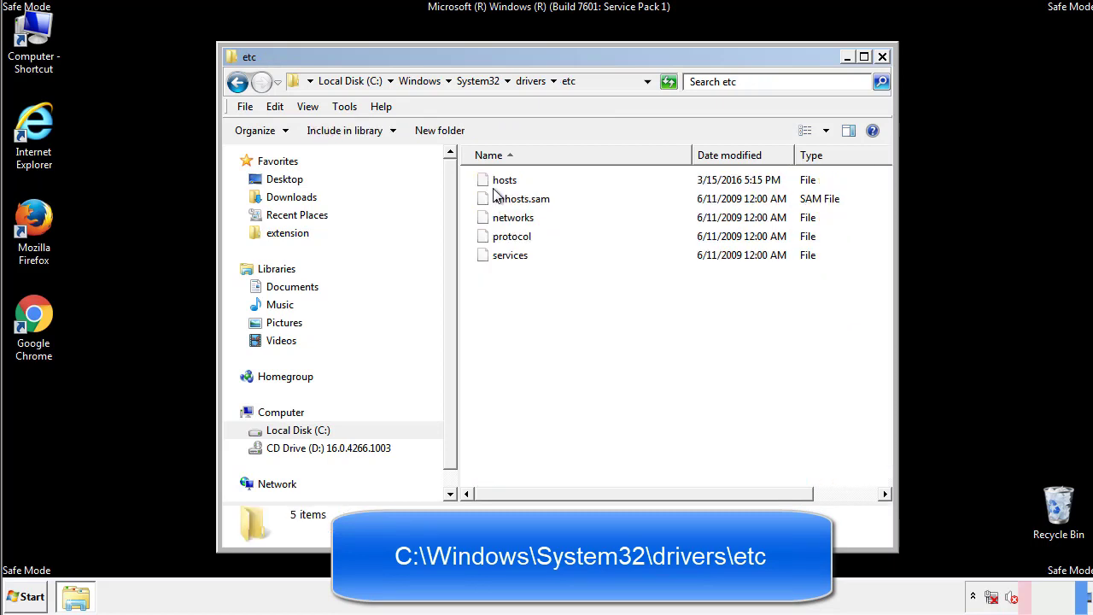
{"action": "double_click", "coordinate": [496, 182]}
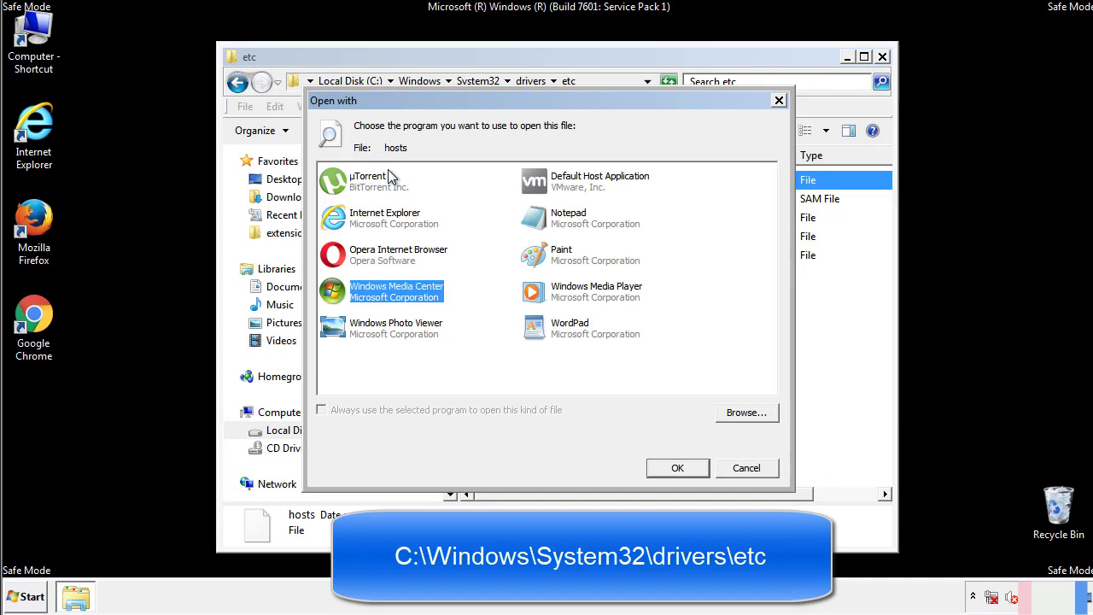
Open the hosts file in Notepad and bring its window fully into view.
{"action": "left_click", "coordinate": [553, 223]}
{"action": "left_click", "coordinate": [675, 468]}
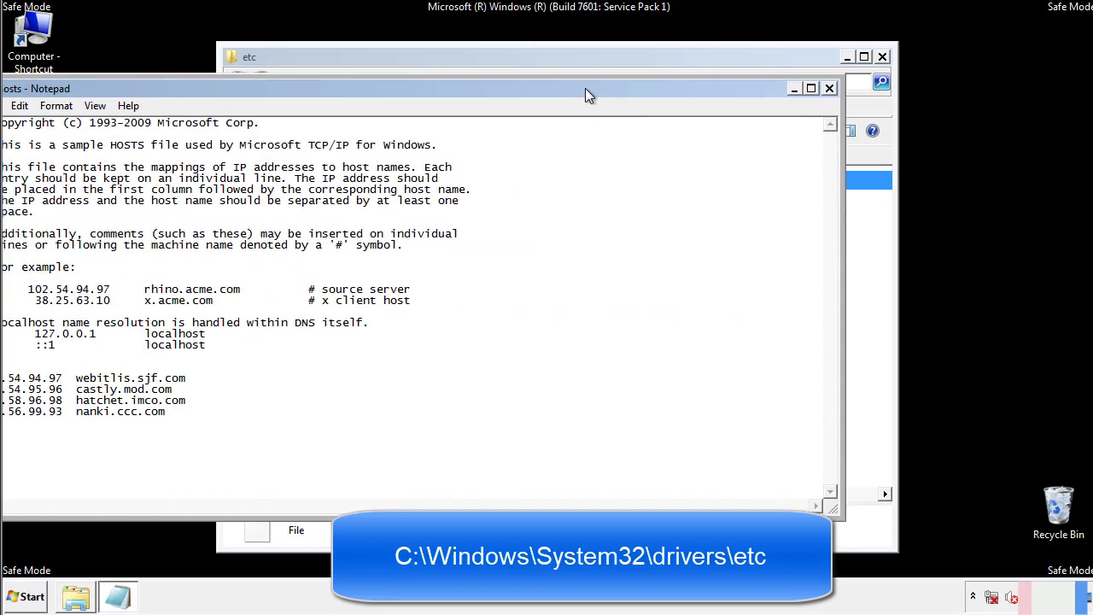
{"action": "left_click_drag", "start_coordinate": [447, 77], "coordinate": [695, 93]}
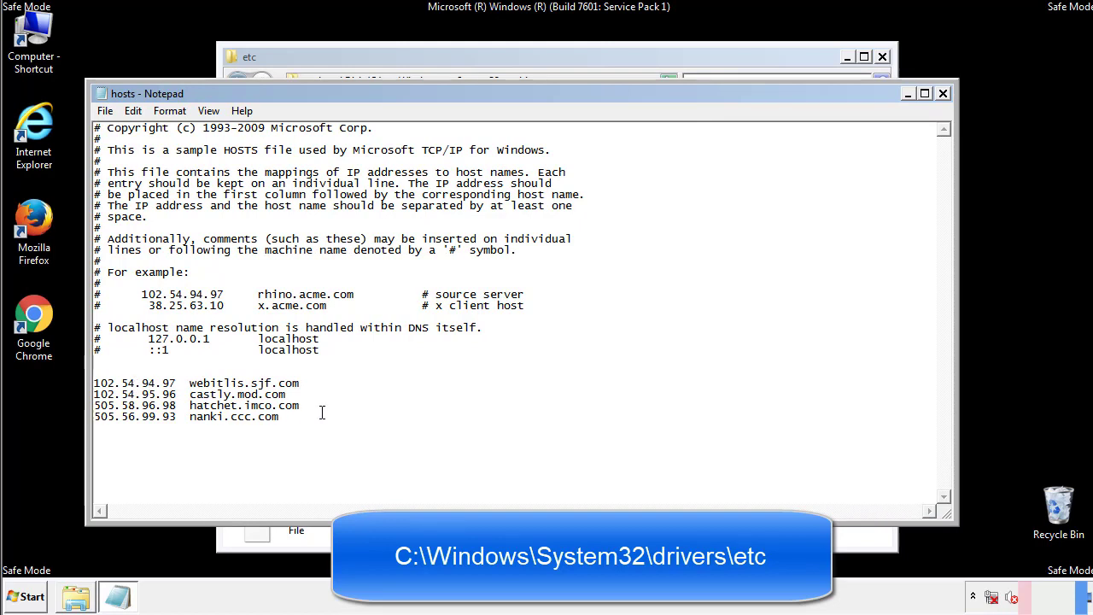
Delete the four suspicious entries at the end of hosts, save, and close the etc folder.
{"action": "left_click_drag", "start_coordinate": [304, 419], "coordinate": [94, 382]}
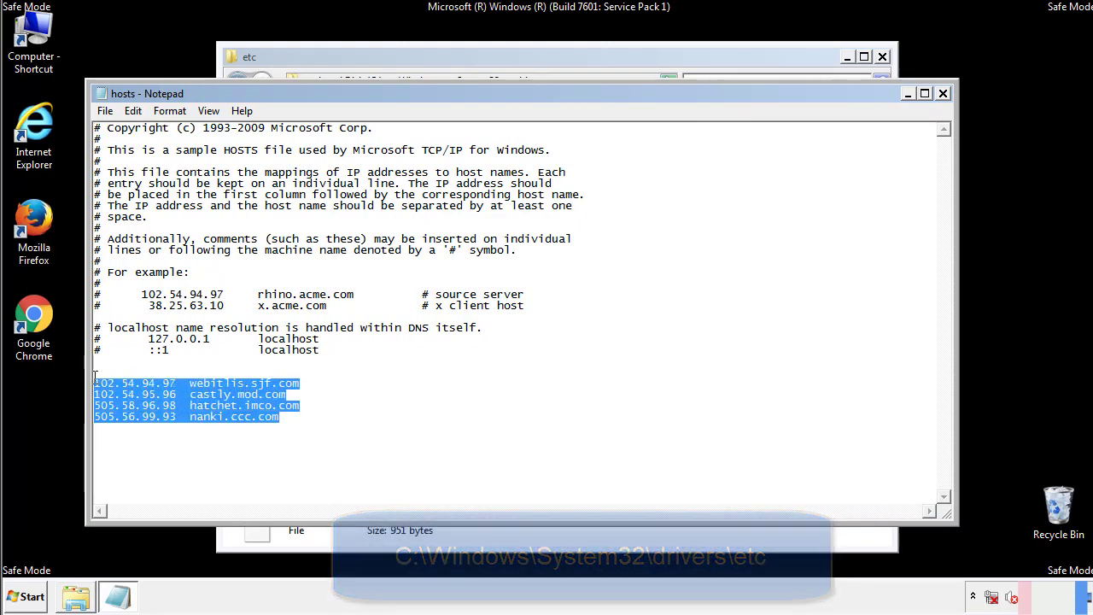
{"action": "key", "text": "Delete"}
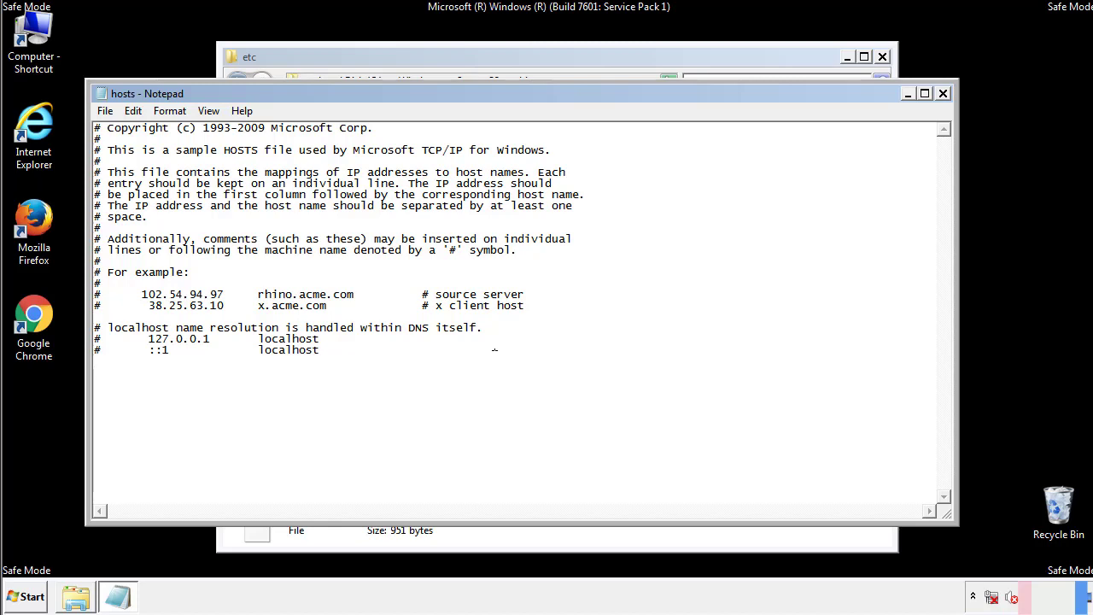
{"action": "left_click", "coordinate": [943, 94]}
{"action": "left_click", "coordinate": [482, 309]}
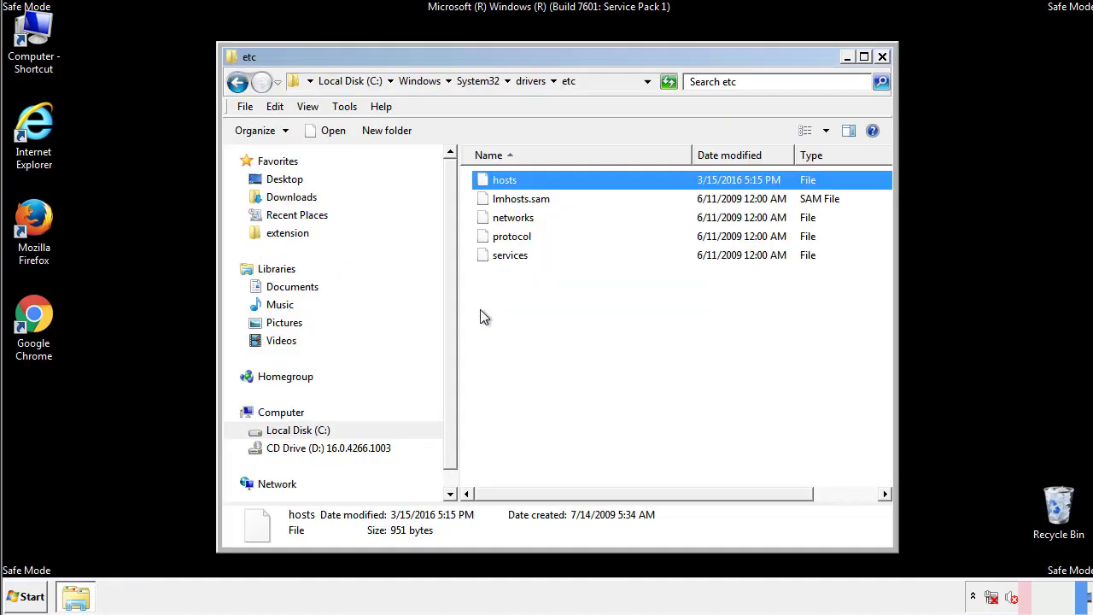
{"action": "left_click", "coordinate": [479, 317]}
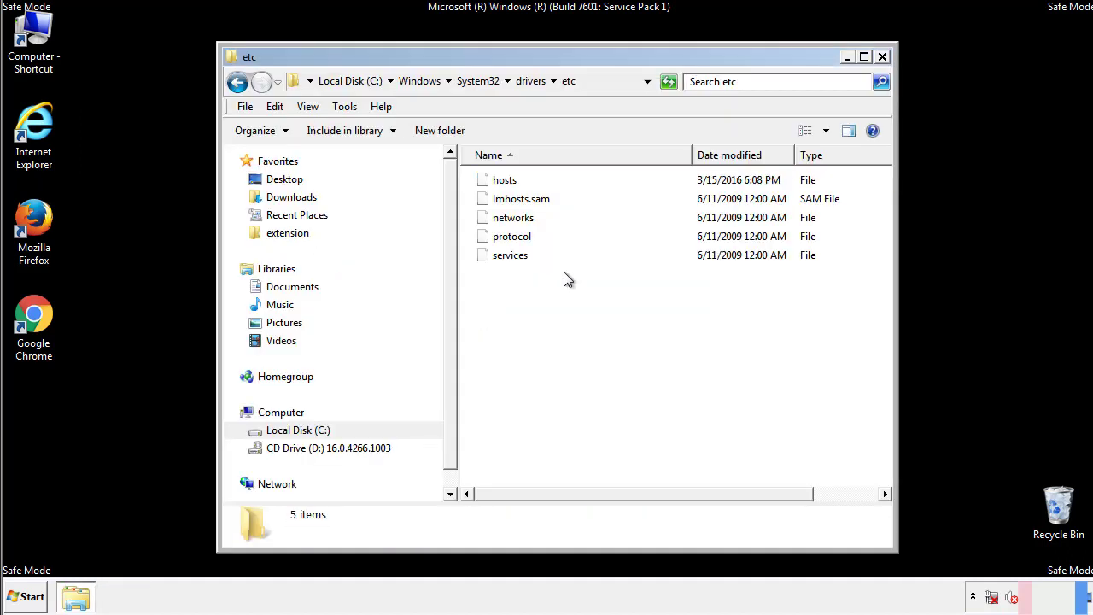
{"action": "left_click", "coordinate": [882, 58]}
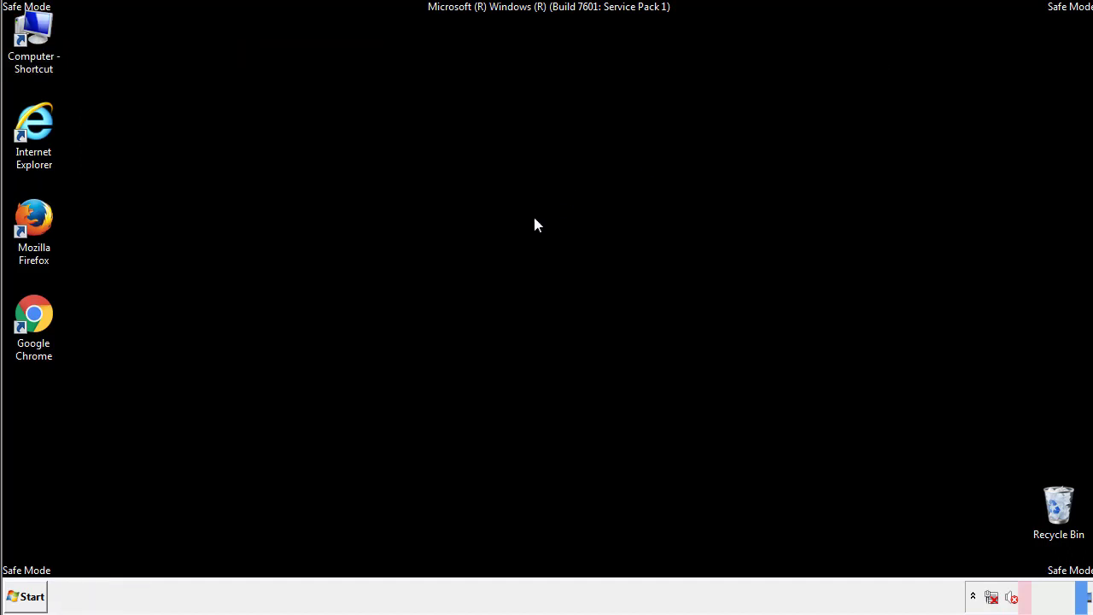
Open the Startup folder from All Programs in an Explorer window.
{"action": "left_click", "coordinate": [26, 595]}
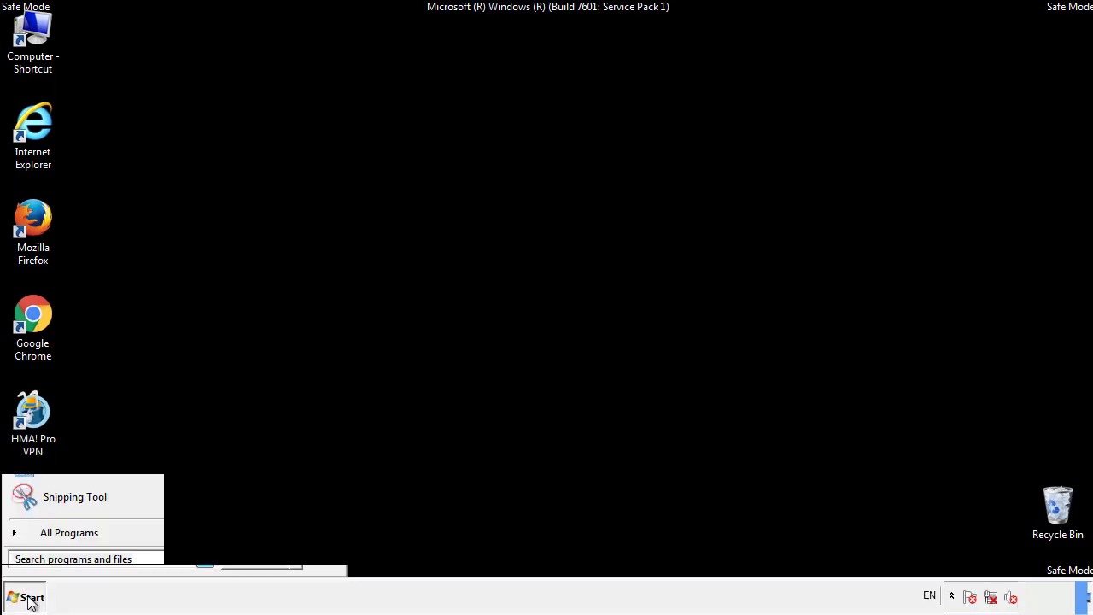
{"action": "left_click", "coordinate": [49, 539]}
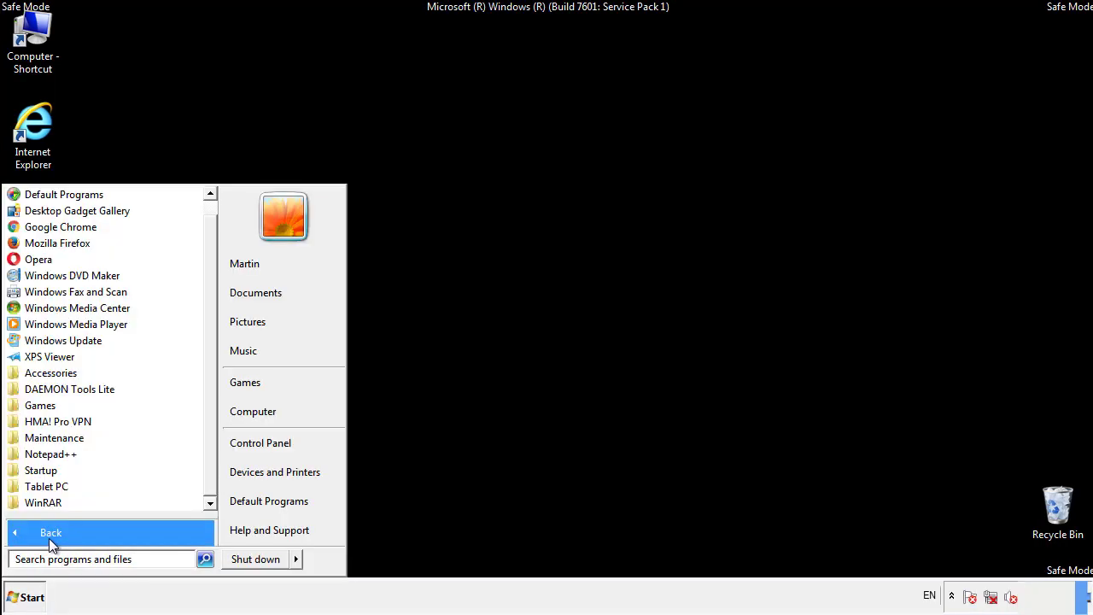
{"action": "right_click", "coordinate": [42, 468]}
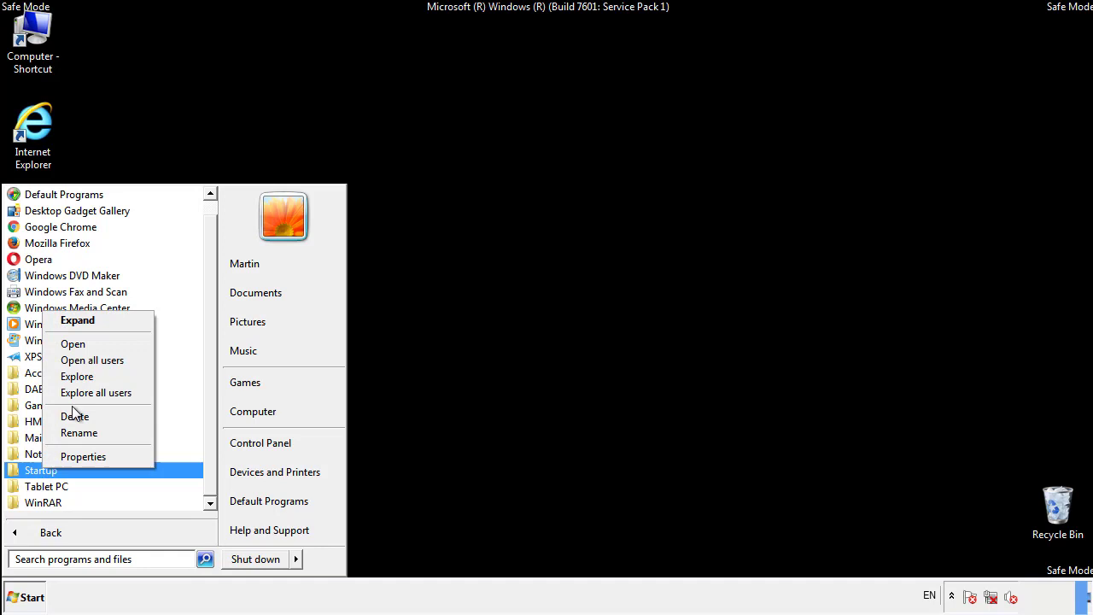
{"action": "left_click", "coordinate": [82, 342]}
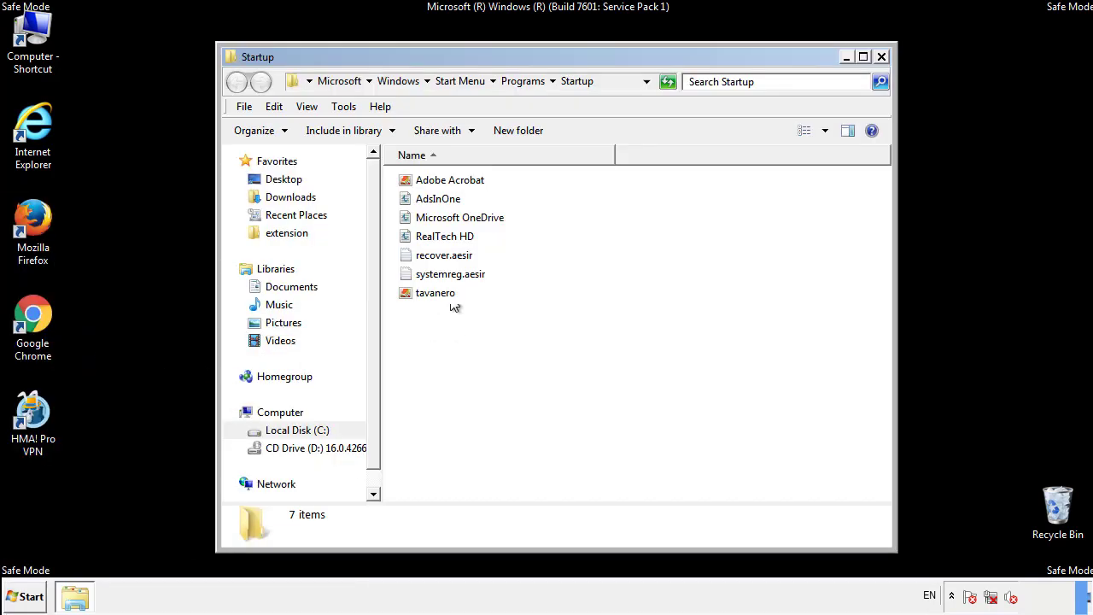
Delete AdsInOne, recover.aesir, systemreg.aesir and tavanero from Startup, then close the folder.
{"action": "left_click", "coordinate": [445, 201]}
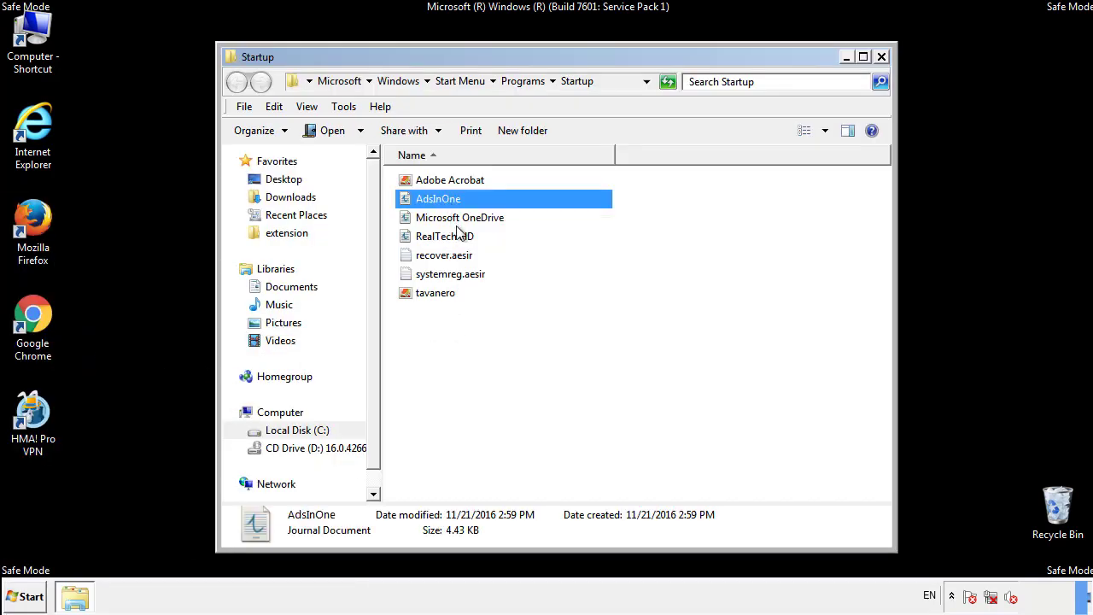
{"action": "left_click", "coordinate": [445, 256], "text": "ctrl"}
{"action": "left_click", "coordinate": [452, 274], "text": "ctrl"}
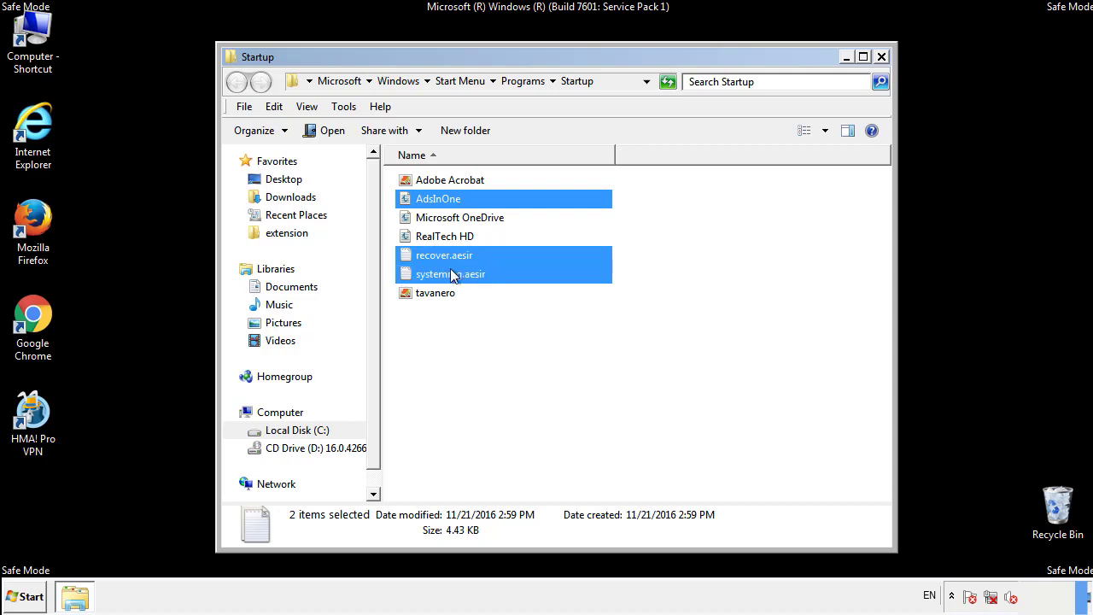
{"action": "left_click", "coordinate": [438, 293], "text": "ctrl"}
{"action": "right_click", "coordinate": [433, 294]}
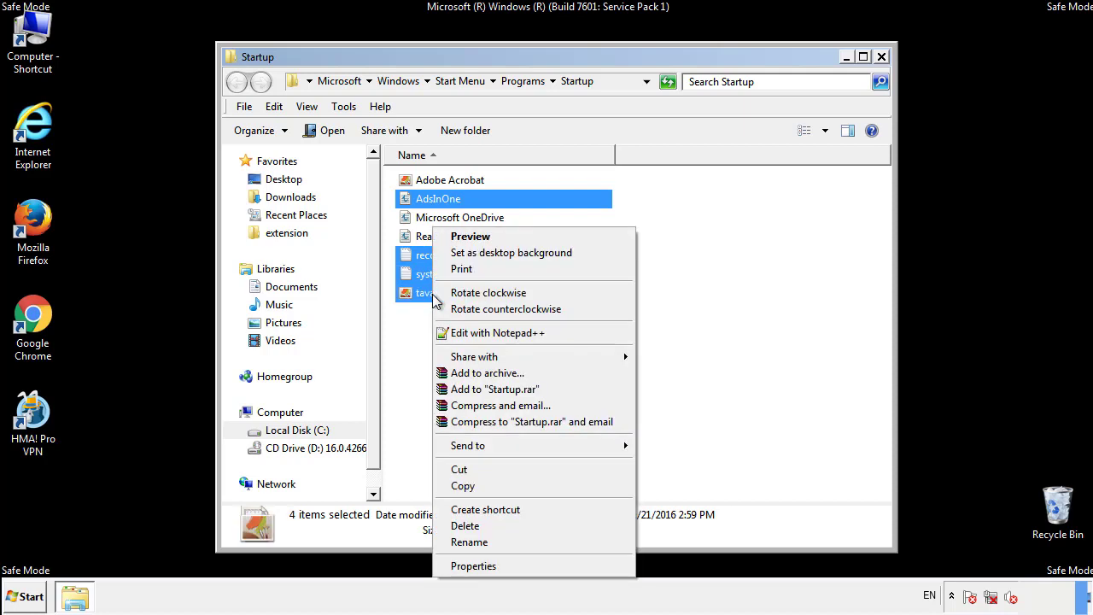
{"action": "left_click", "coordinate": [461, 525]}
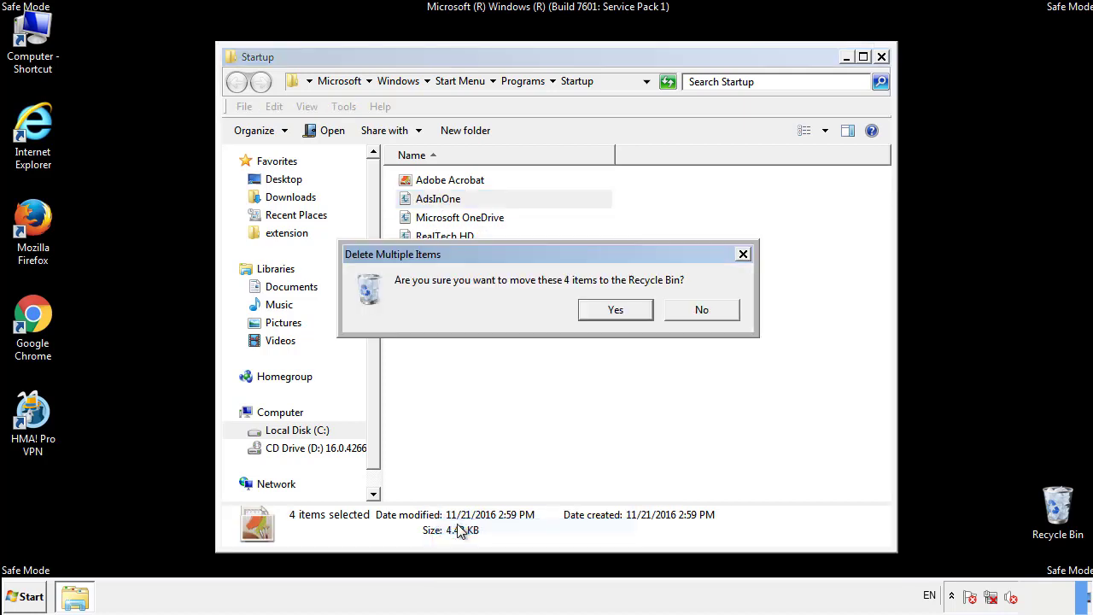
{"action": "left_click", "coordinate": [597, 311]}
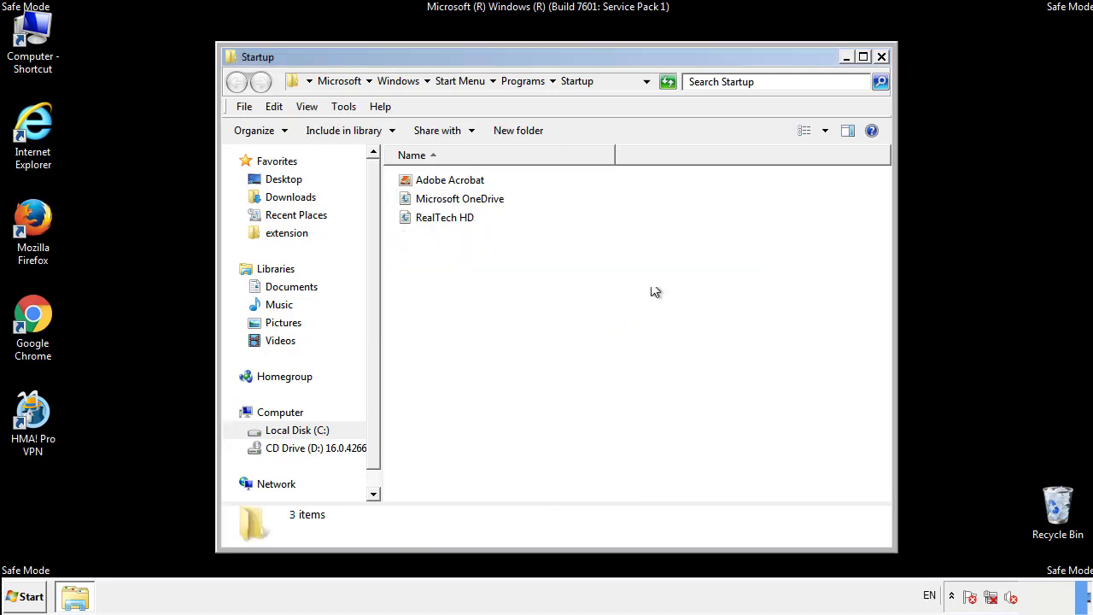
{"action": "left_click", "coordinate": [883, 66]}
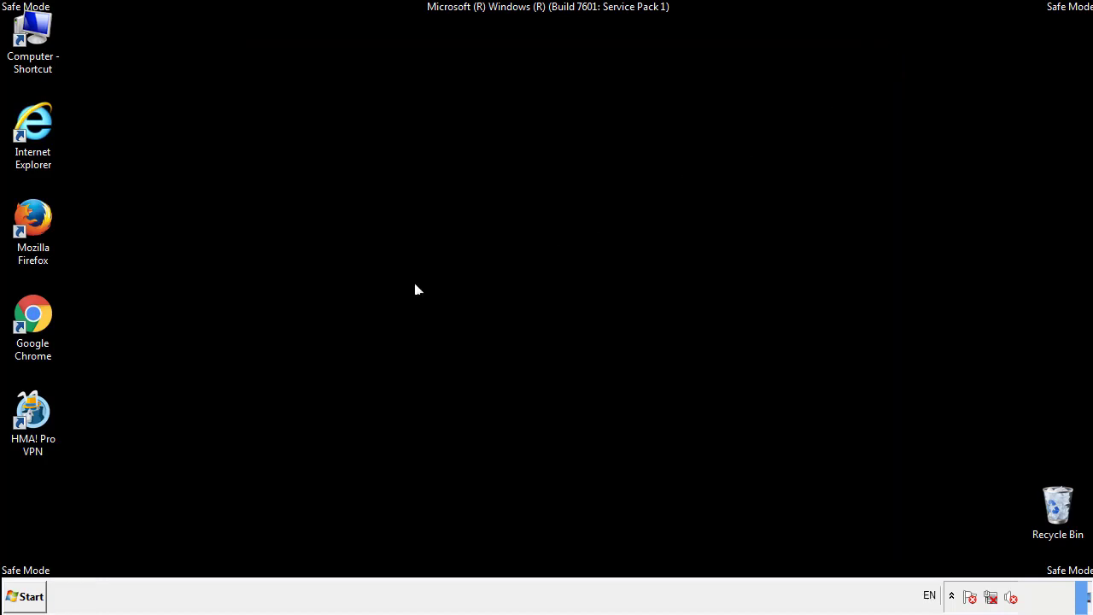
Launch Registry Editor by searching regedit from the Start menu.
{"action": "left_click", "coordinate": [27, 604]}
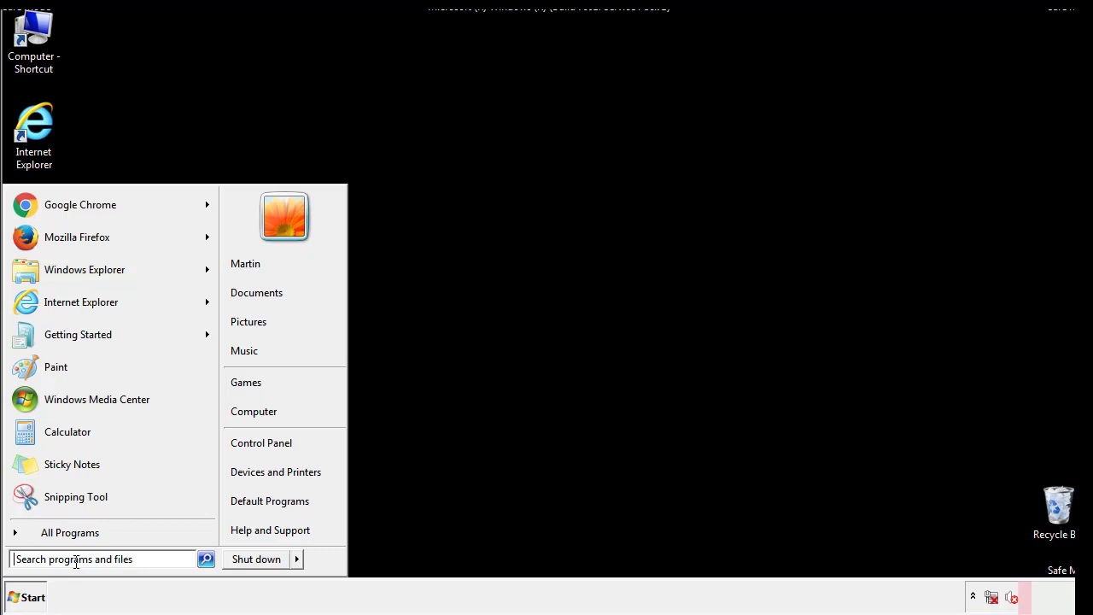
{"action": "type", "text": "reged"}
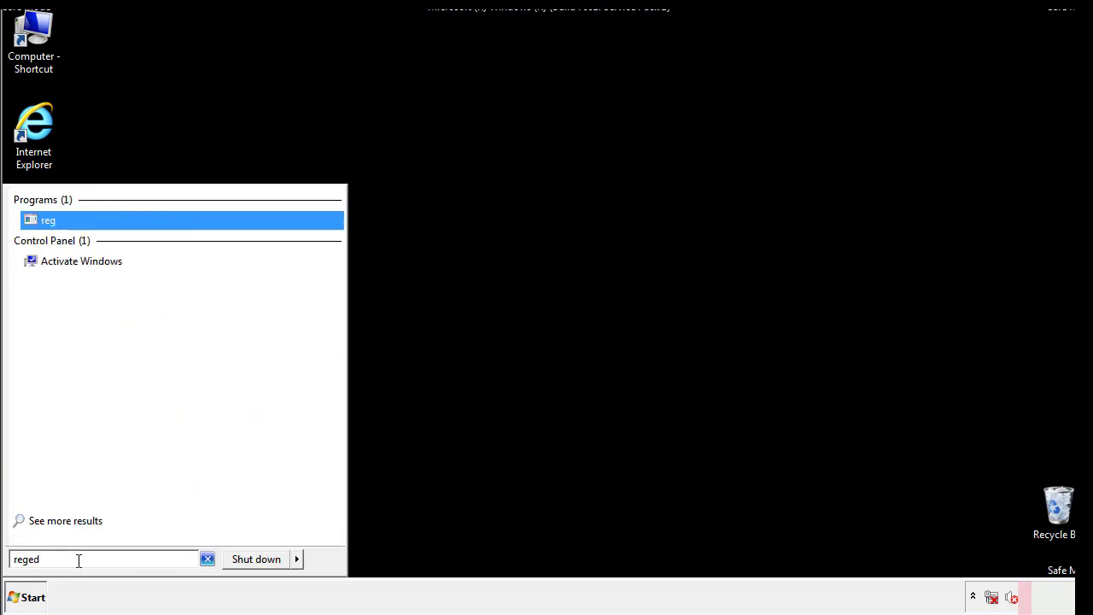
{"action": "type", "text": "it"}
{"action": "key", "text": "Return"}
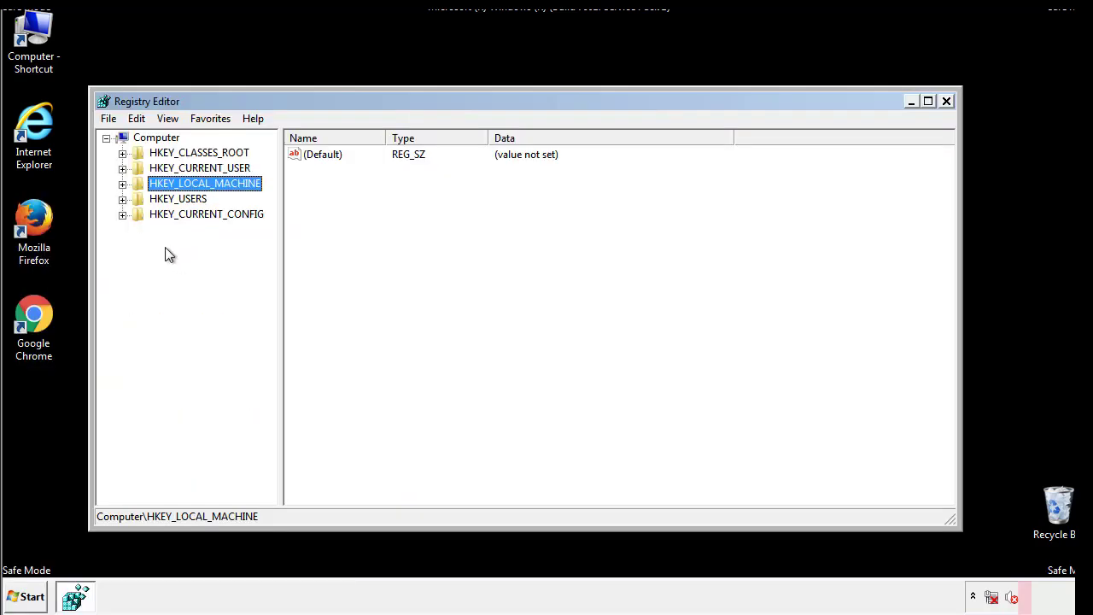
Expand HKEY_LOCAL_MACHINE\SOFTWARE\Microsoft\Windows\CurrentVersion until the Run subkey is visible.
{"action": "left_click", "coordinate": [122, 184]}
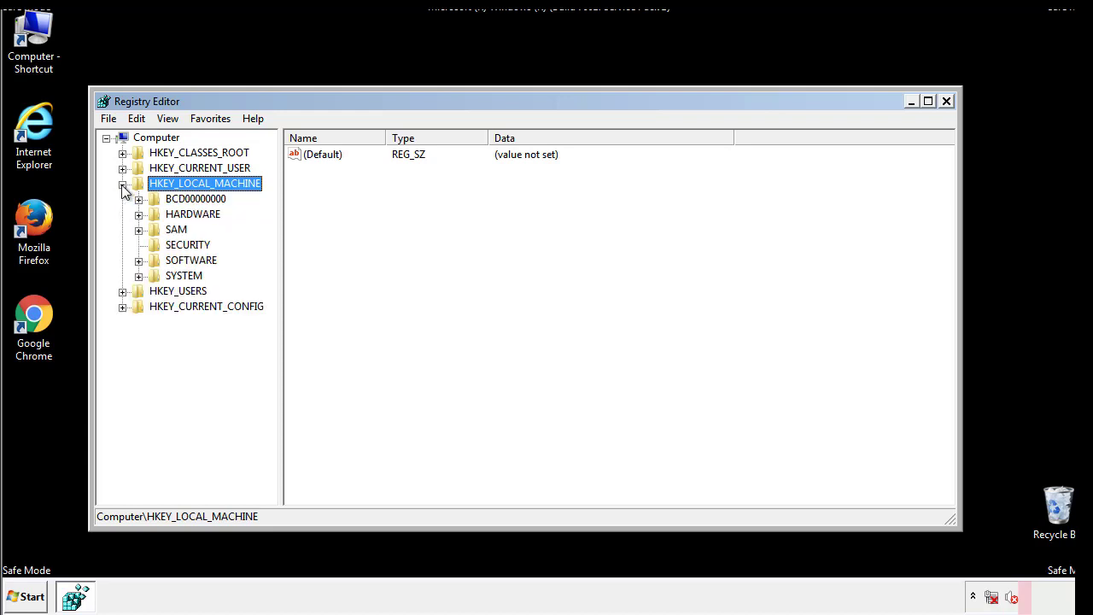
{"action": "left_click", "coordinate": [138, 260]}
{"action": "left_click_drag", "start_coordinate": [269, 252], "coordinate": [270, 283]}
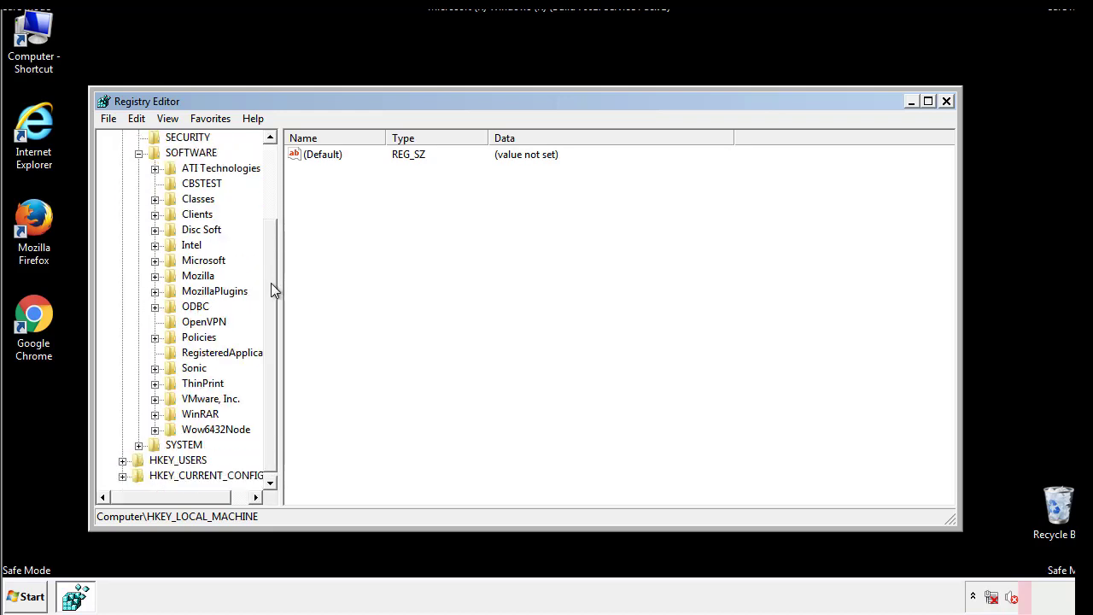
{"action": "left_click", "coordinate": [155, 261]}
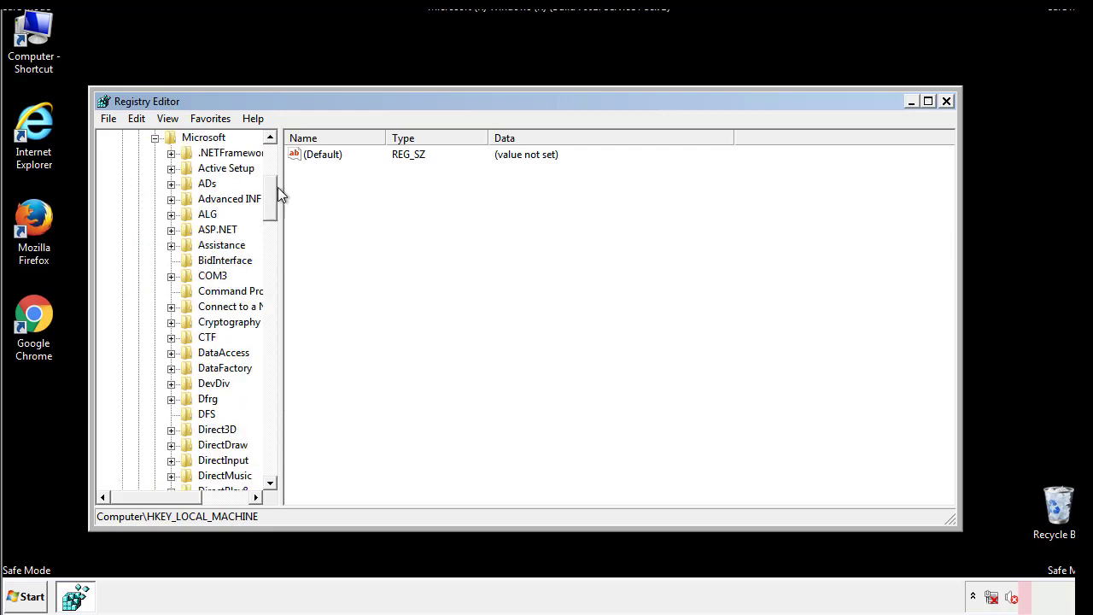
{"action": "left_click_drag", "start_coordinate": [269, 210], "coordinate": [271, 392]}
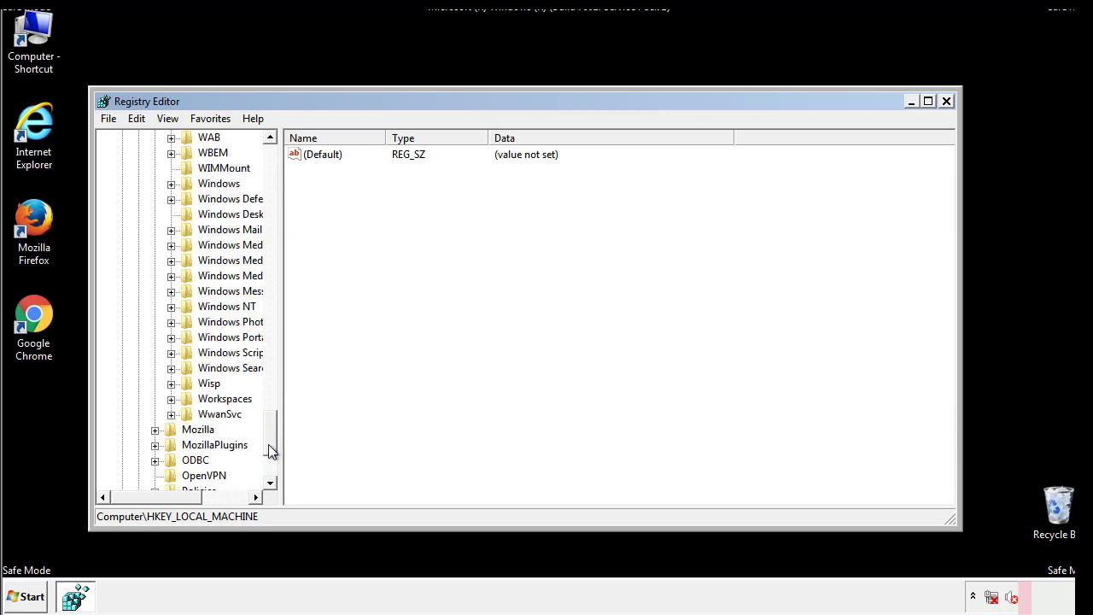
{"action": "left_click_drag", "start_coordinate": [271, 397], "coordinate": [271, 439]}
{"action": "left_click", "coordinate": [172, 260]}
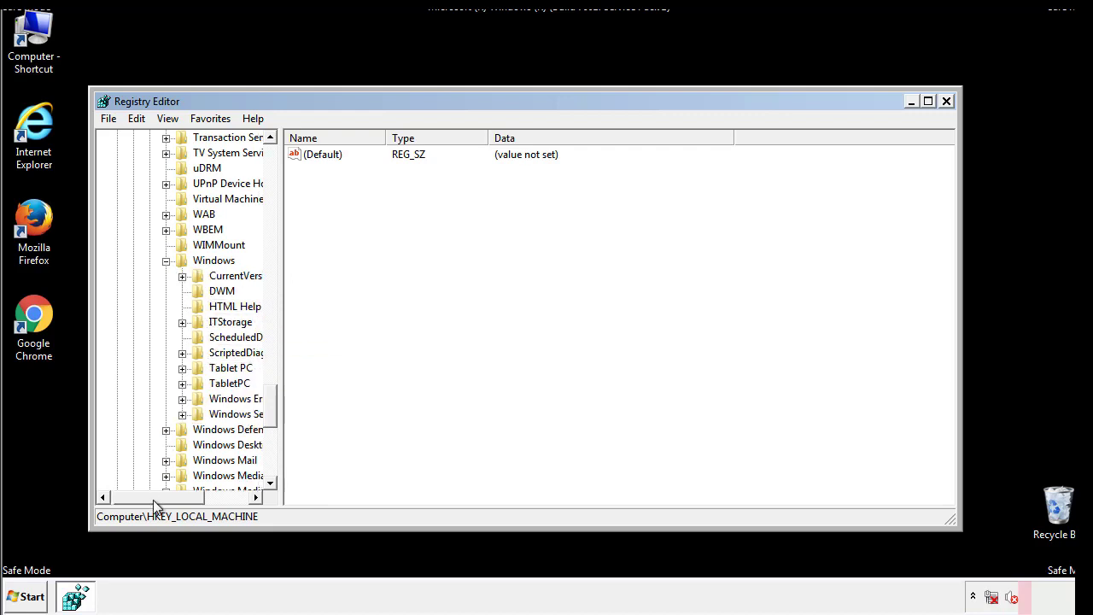
{"action": "left_click_drag", "start_coordinate": [153, 500], "coordinate": [174, 502]}
{"action": "left_click", "coordinate": [140, 276]}
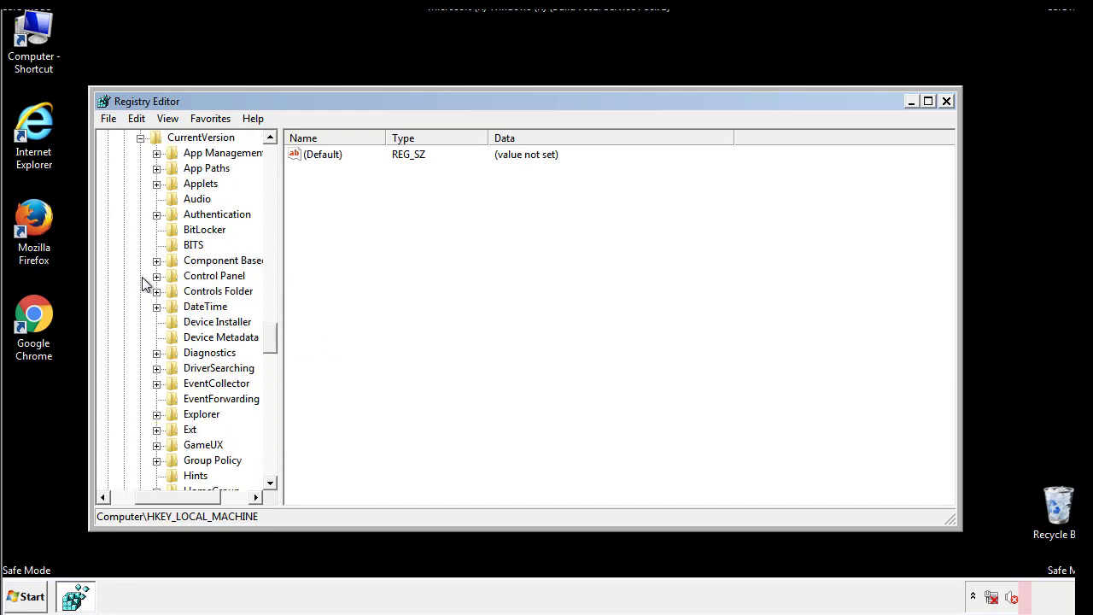
{"action": "mouse_move", "coordinate": [273, 341]}
{"action": "left_mouse_down"}
{"action": "mouse_move", "coordinate": [270, 415]}
{"action": "mouse_move", "coordinate": [271, 395]}
{"action": "left_mouse_up"}
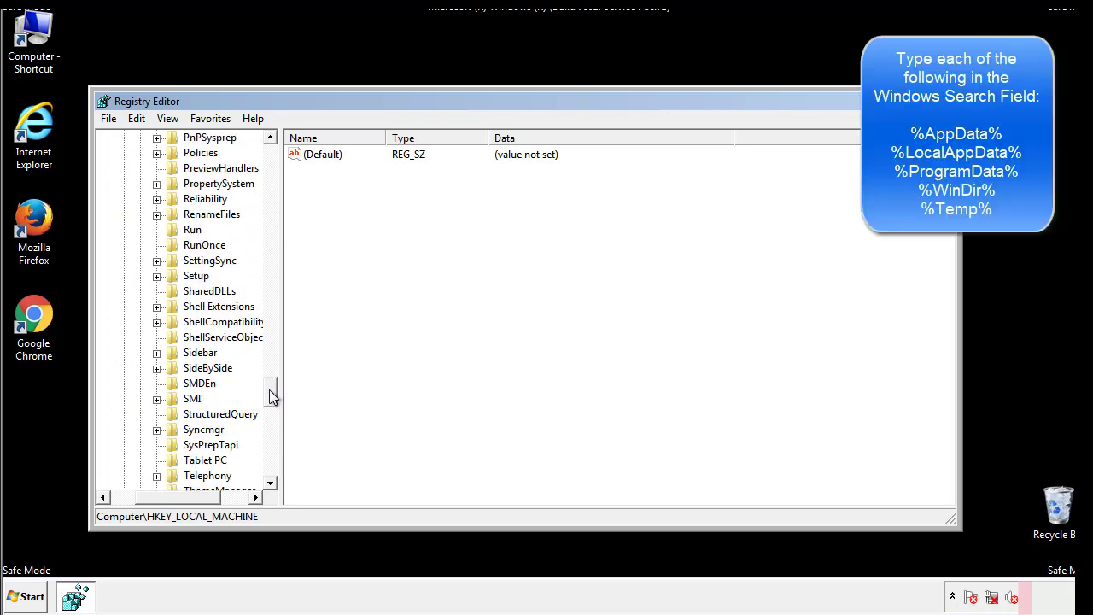
Delete the tappi.loc value from the HKLM Run key and scroll the tree back up.
{"action": "left_click", "coordinate": [179, 232]}
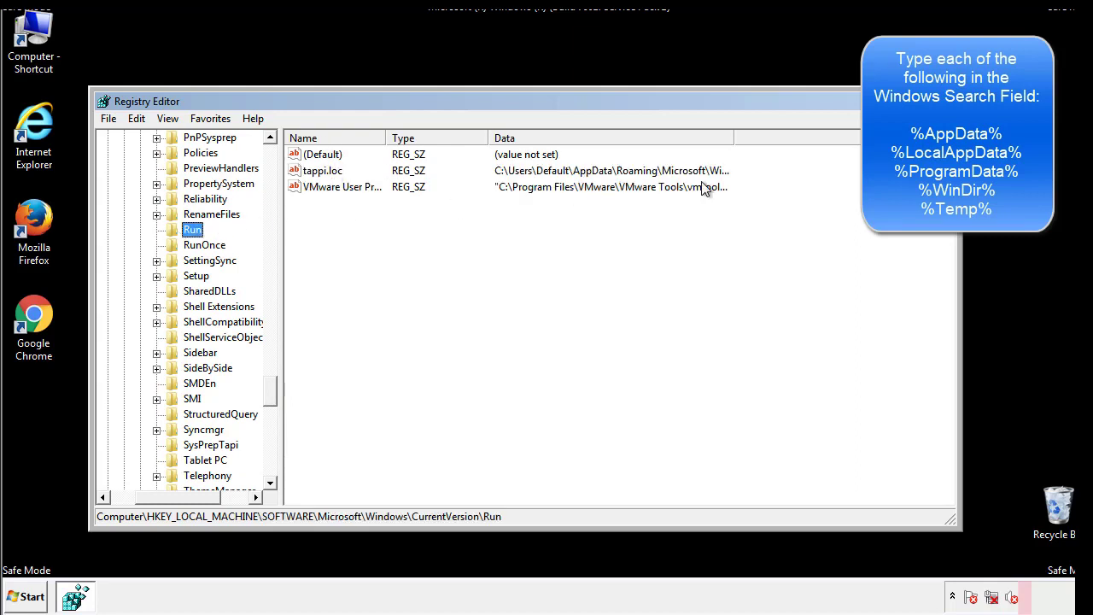
{"action": "left_click", "coordinate": [323, 174]}
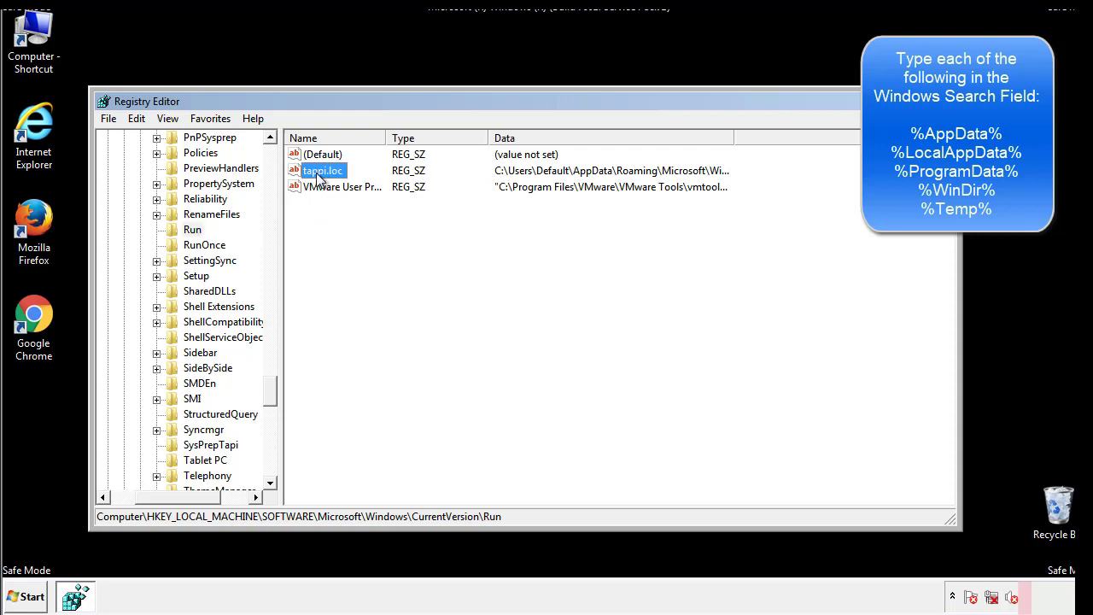
{"action": "right_click", "coordinate": [317, 173]}
{"action": "left_click", "coordinate": [341, 223]}
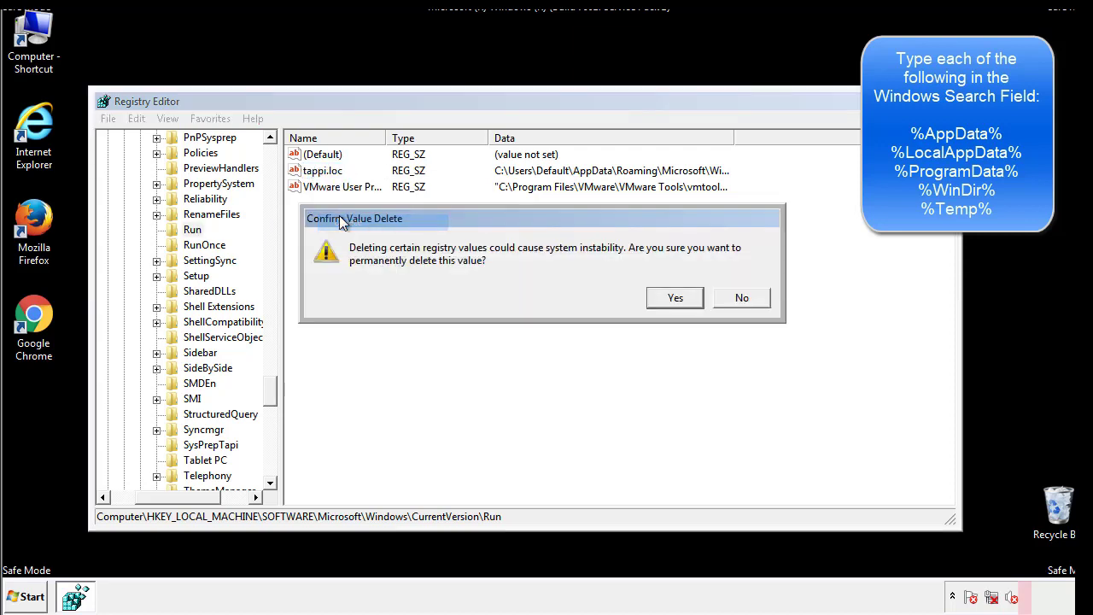
{"action": "left_click", "coordinate": [664, 299]}
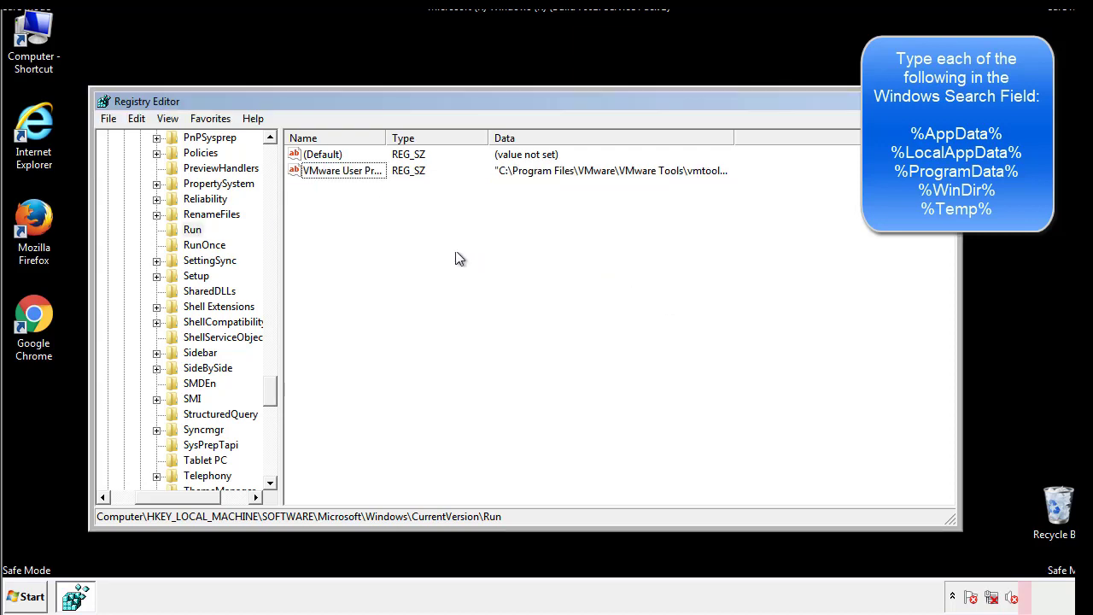
{"action": "left_click_drag", "start_coordinate": [271, 386], "coordinate": [270, 467]}
{"action": "left_click_drag", "start_coordinate": [205, 495], "coordinate": [132, 506]}
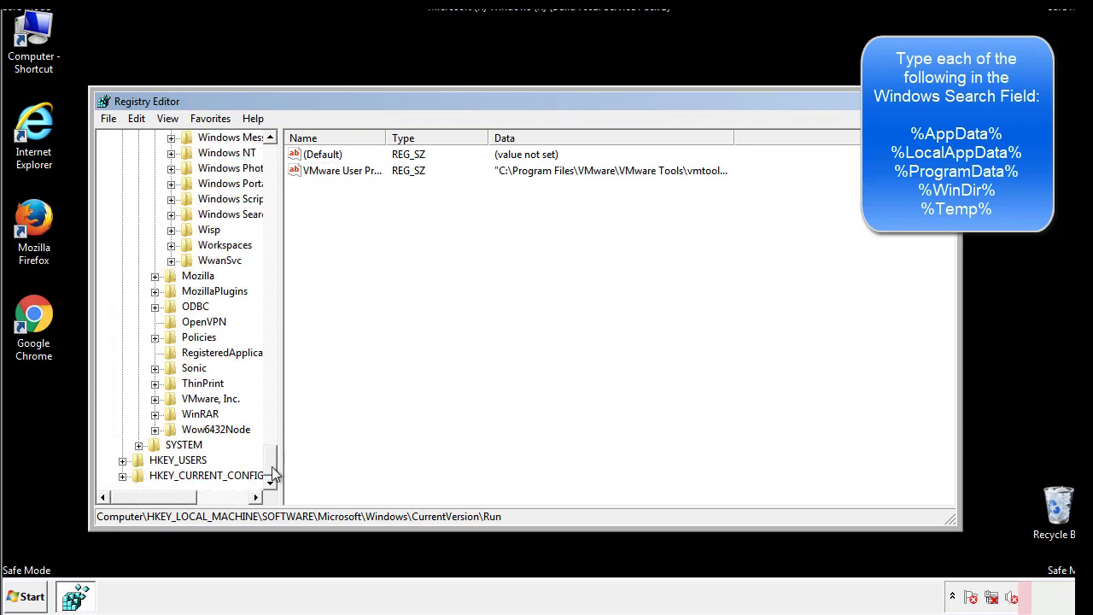
{"action": "left_click_drag", "start_coordinate": [274, 471], "coordinate": [280, 169]}
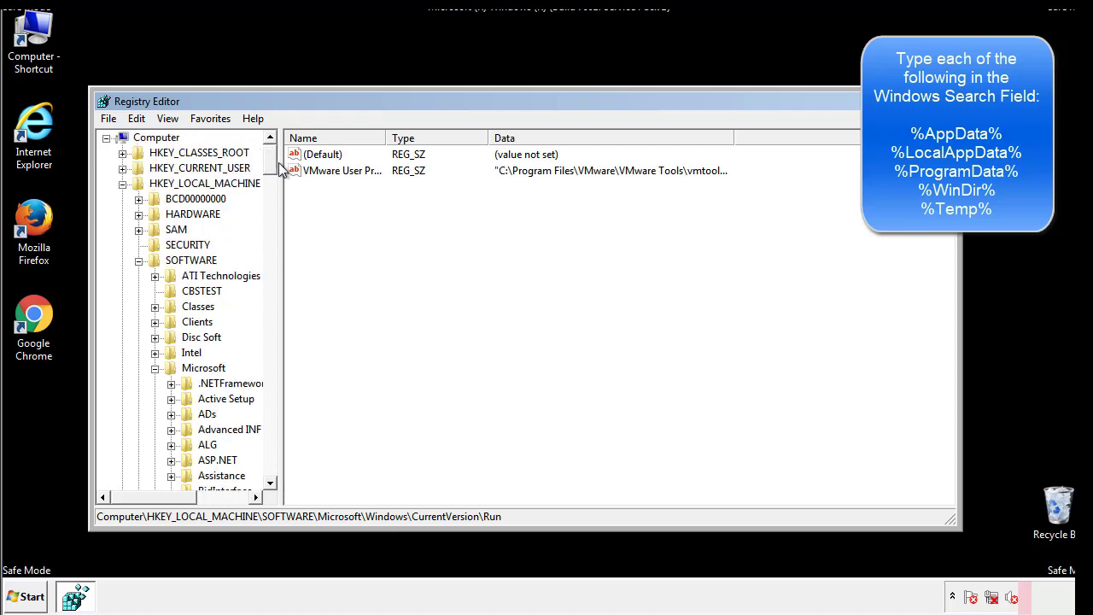
Collapse HKLM and expand HKEY_CURRENT_USER\Software\Microsoft\Windows\CurrentVersion.
{"action": "left_click", "coordinate": [122, 184]}
{"action": "left_click", "coordinate": [122, 168]}
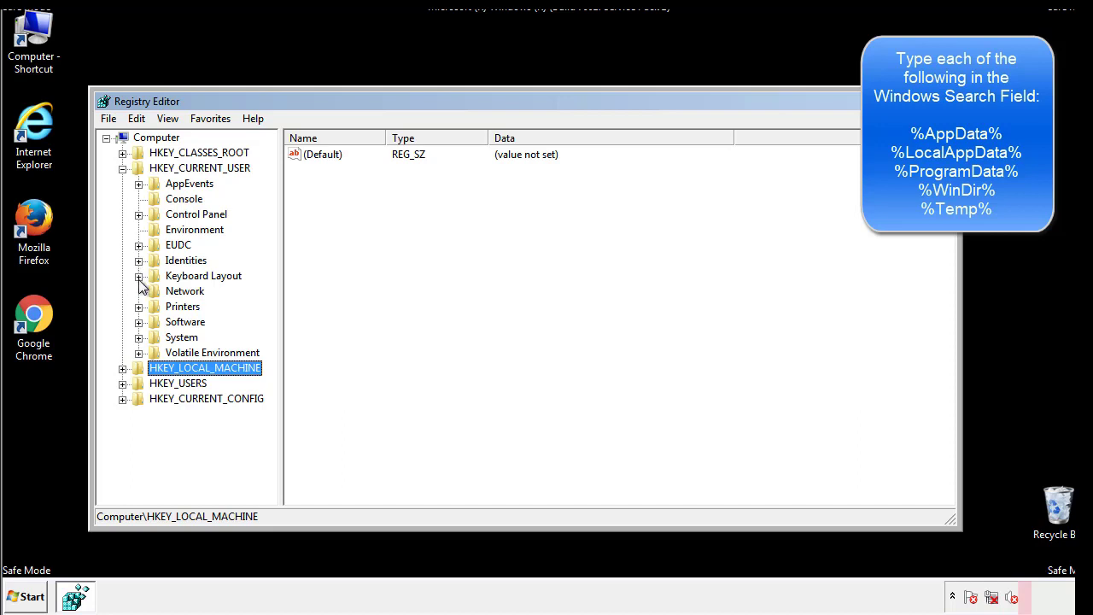
{"action": "left_click", "coordinate": [139, 321]}
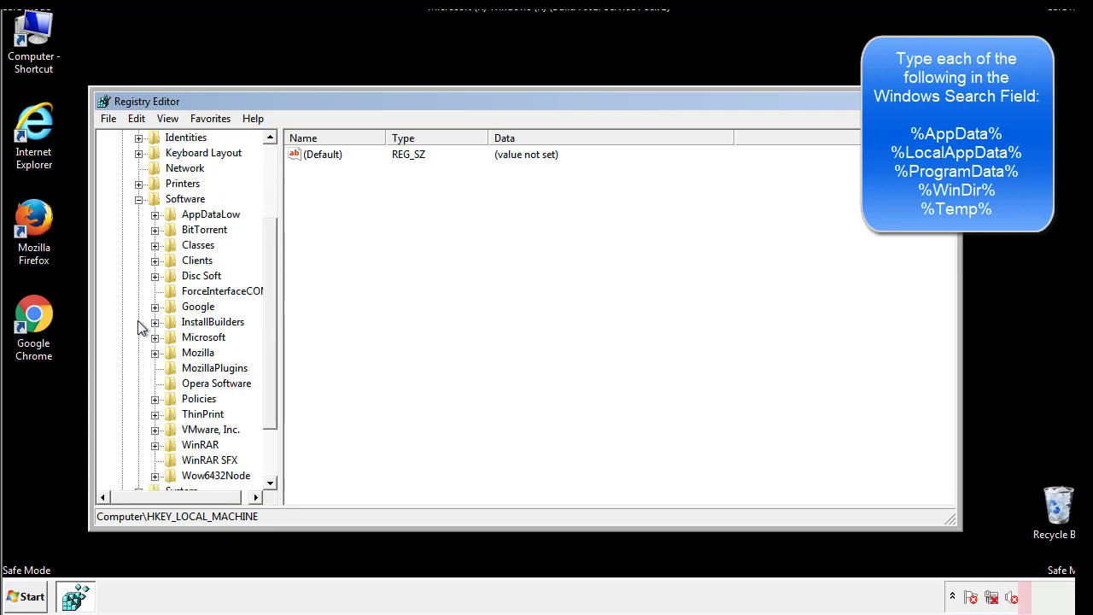
{"action": "left_click_drag", "start_coordinate": [268, 310], "coordinate": [268, 325]}
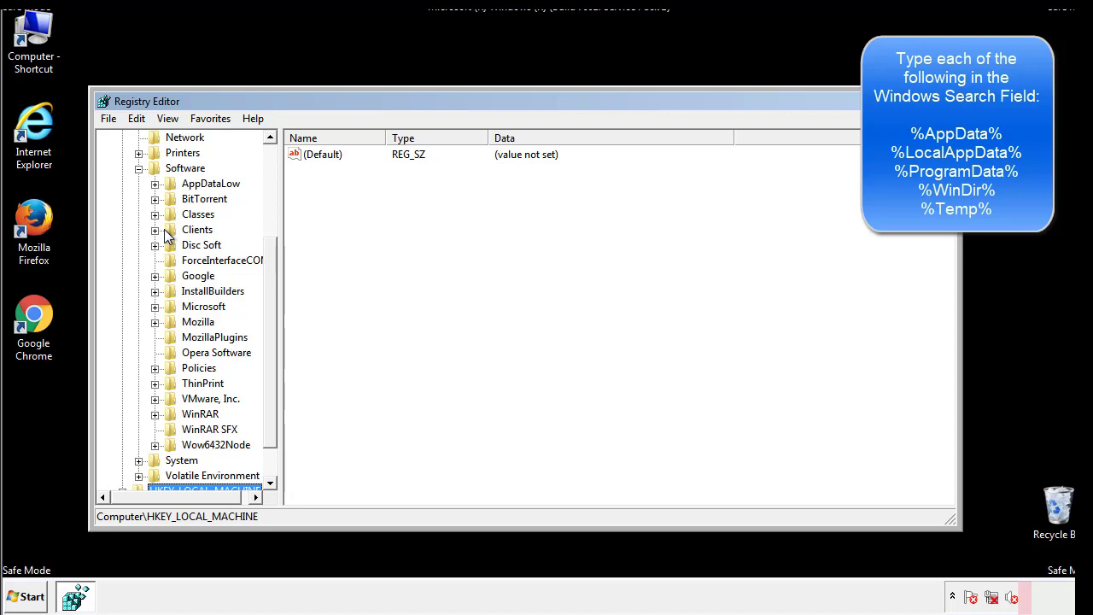
{"action": "left_click", "coordinate": [154, 310]}
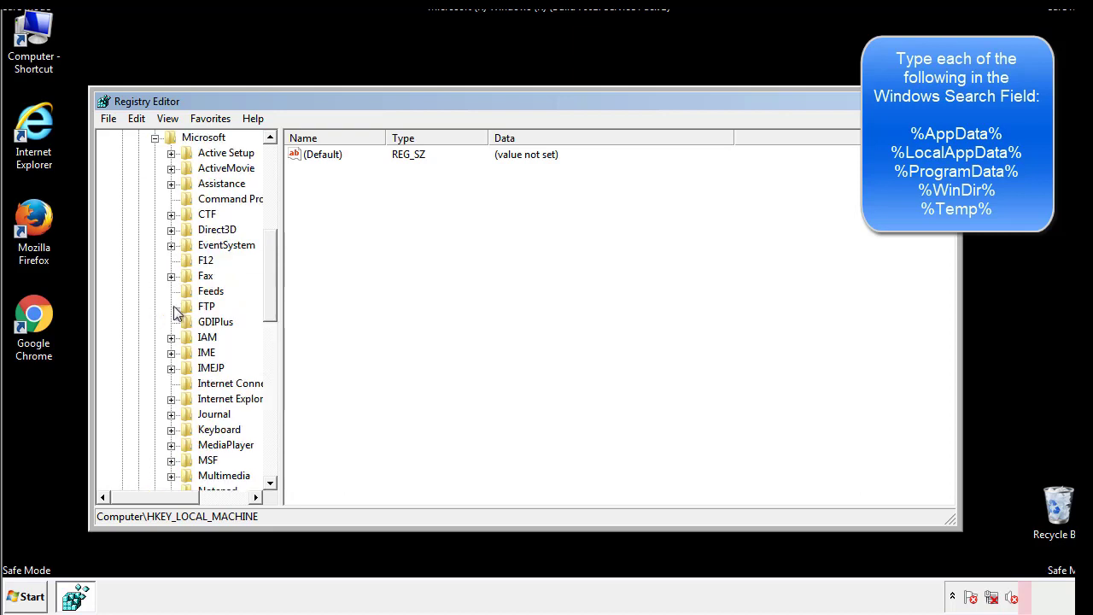
{"action": "left_click_drag", "start_coordinate": [268, 263], "coordinate": [272, 363]}
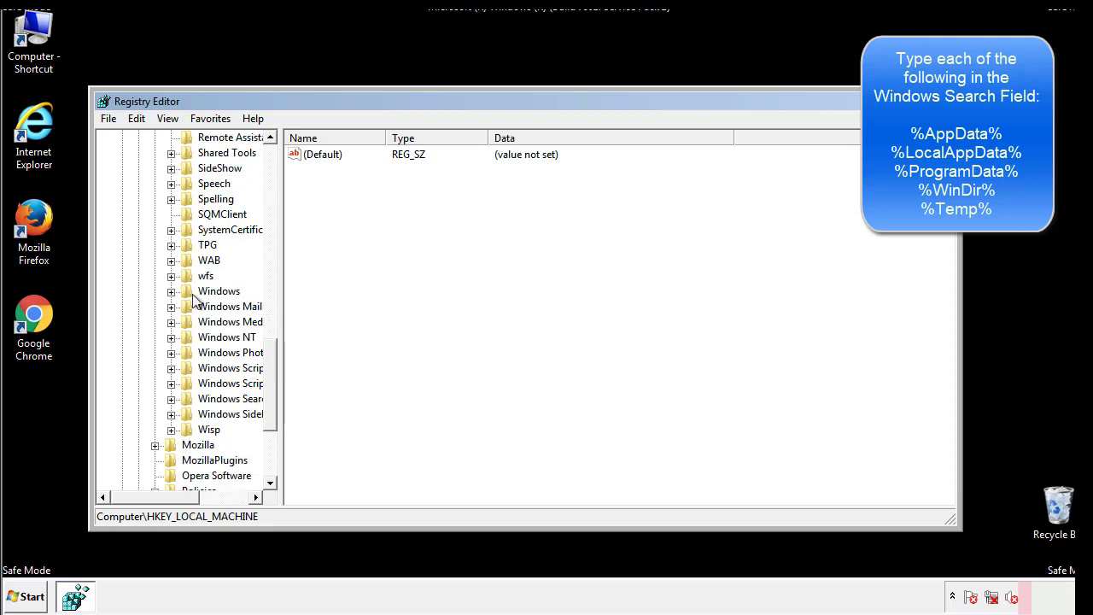
{"action": "left_click", "coordinate": [172, 291]}
{"action": "left_click", "coordinate": [187, 307]}
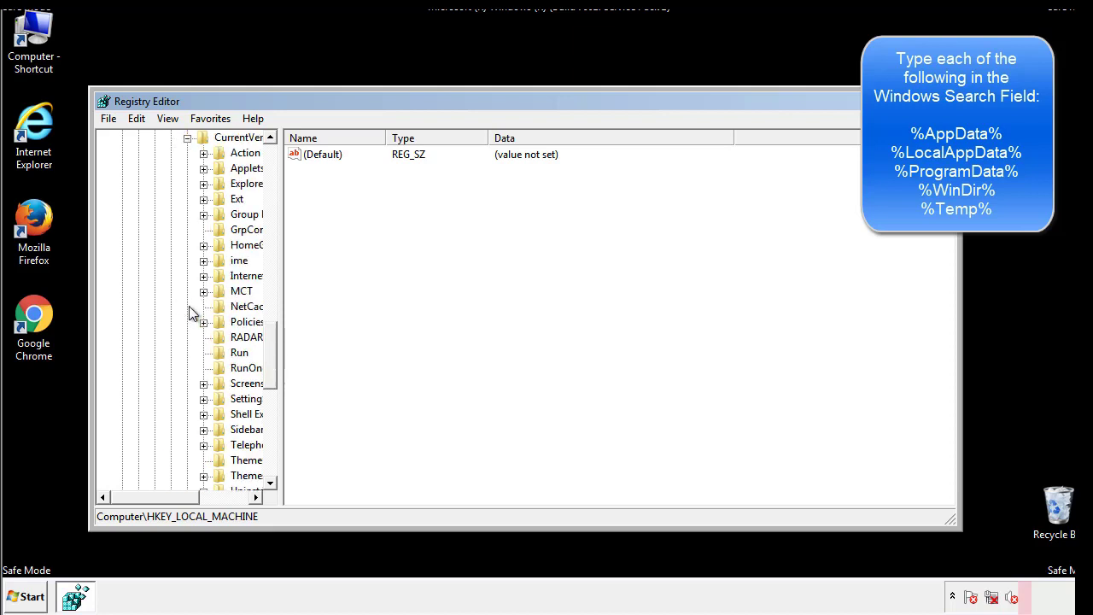
{"action": "left_click_drag", "start_coordinate": [165, 502], "coordinate": [192, 497]}
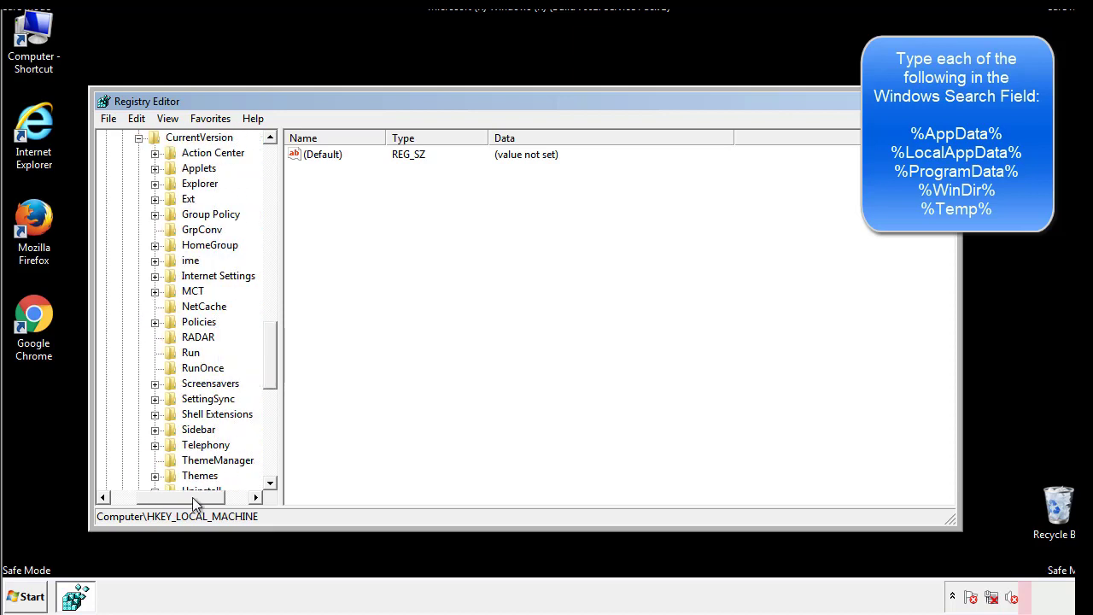
Review the HKCU Run key's DAEMON Tools entry, then collapse the Windows key.
{"action": "left_click", "coordinate": [189, 352]}
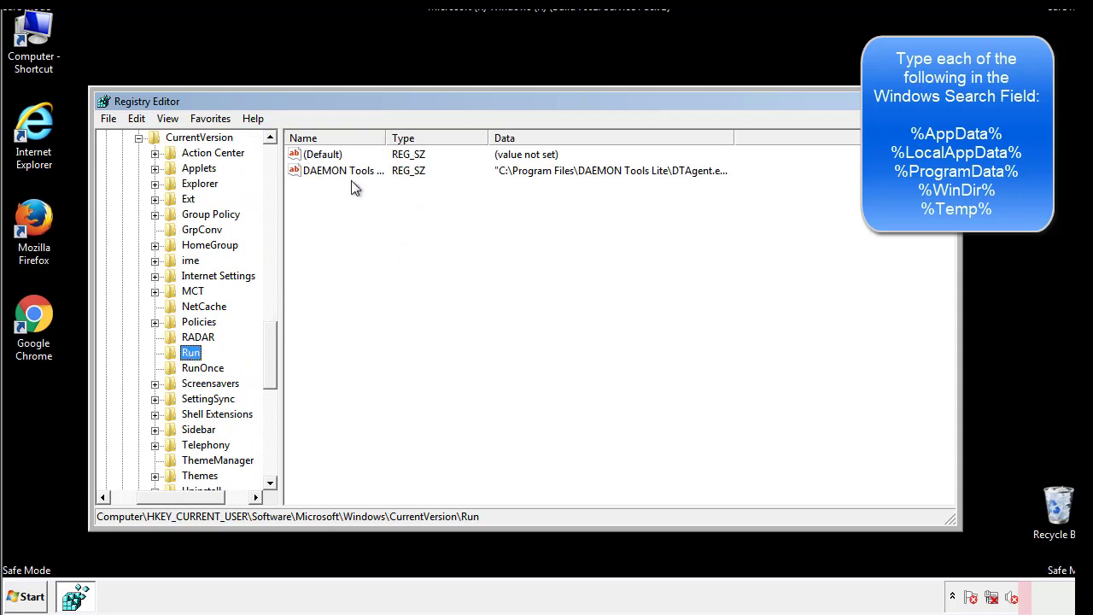
{"action": "left_click", "coordinate": [464, 197]}
{"action": "left_click_drag", "start_coordinate": [181, 494], "coordinate": [160, 496]}
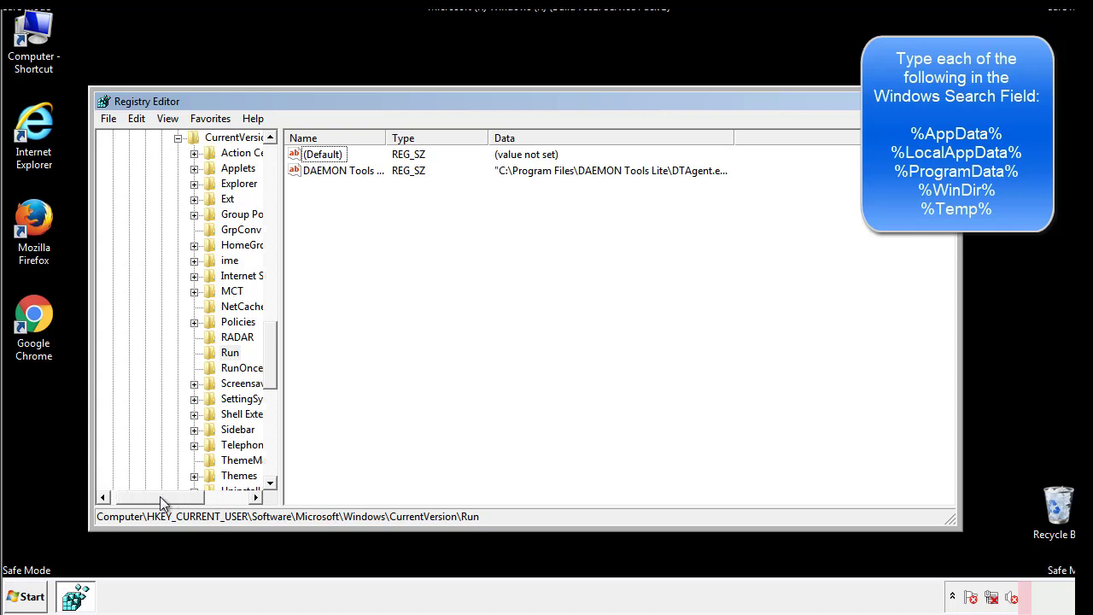
{"action": "left_click_drag", "start_coordinate": [276, 370], "coordinate": [270, 356]}
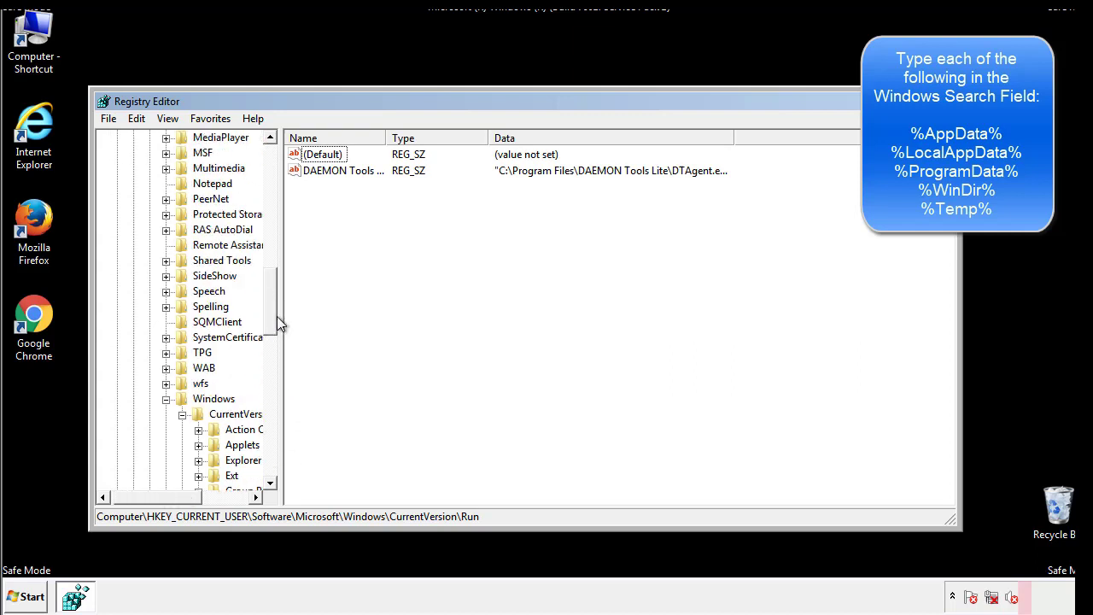
{"action": "left_click", "coordinate": [167, 399]}
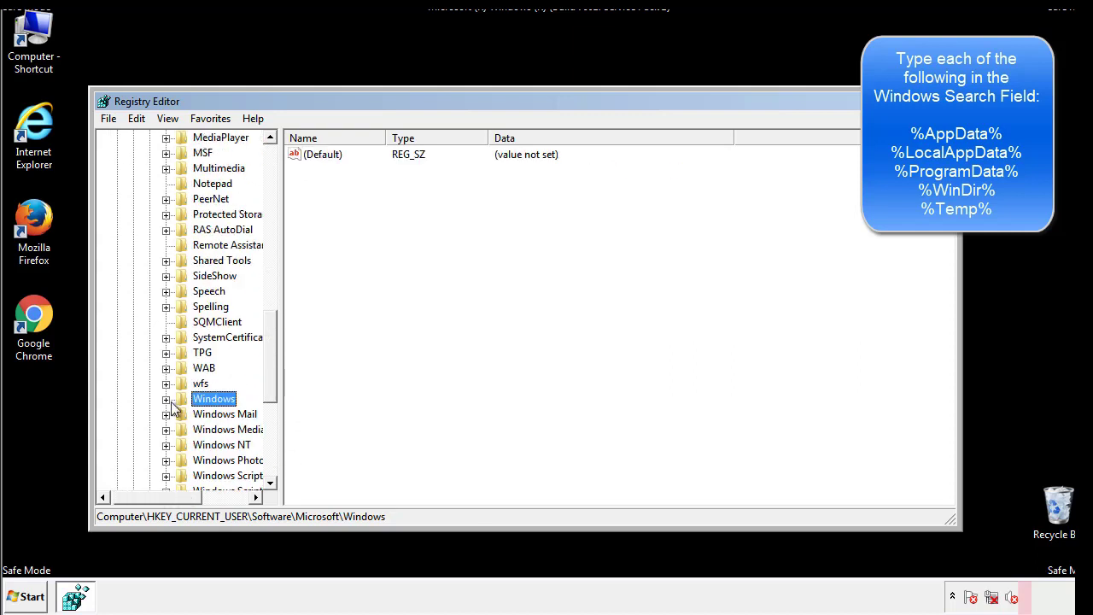
Search the registry for '%tem' with Edit > Find.
{"action": "left_click_drag", "start_coordinate": [274, 380], "coordinate": [275, 211]}
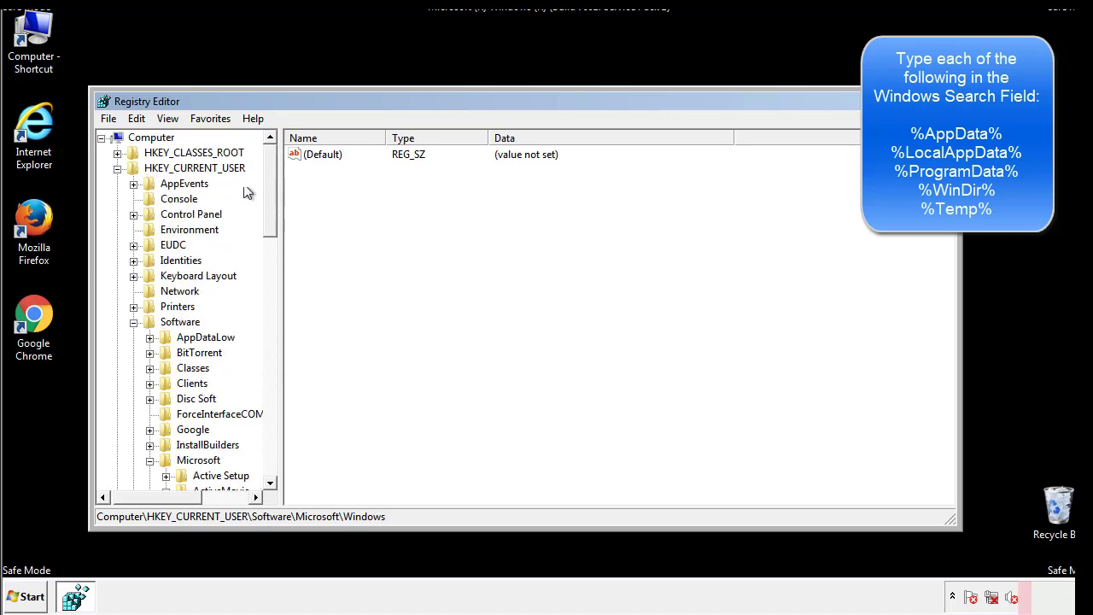
{"action": "left_click", "coordinate": [136, 119]}
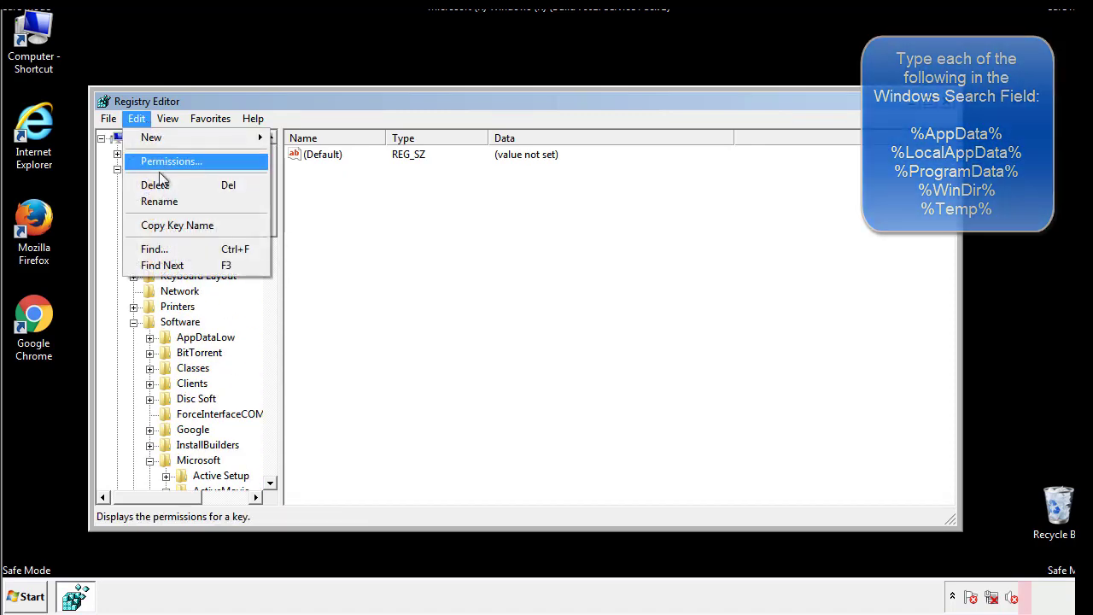
{"action": "left_click", "coordinate": [154, 248]}
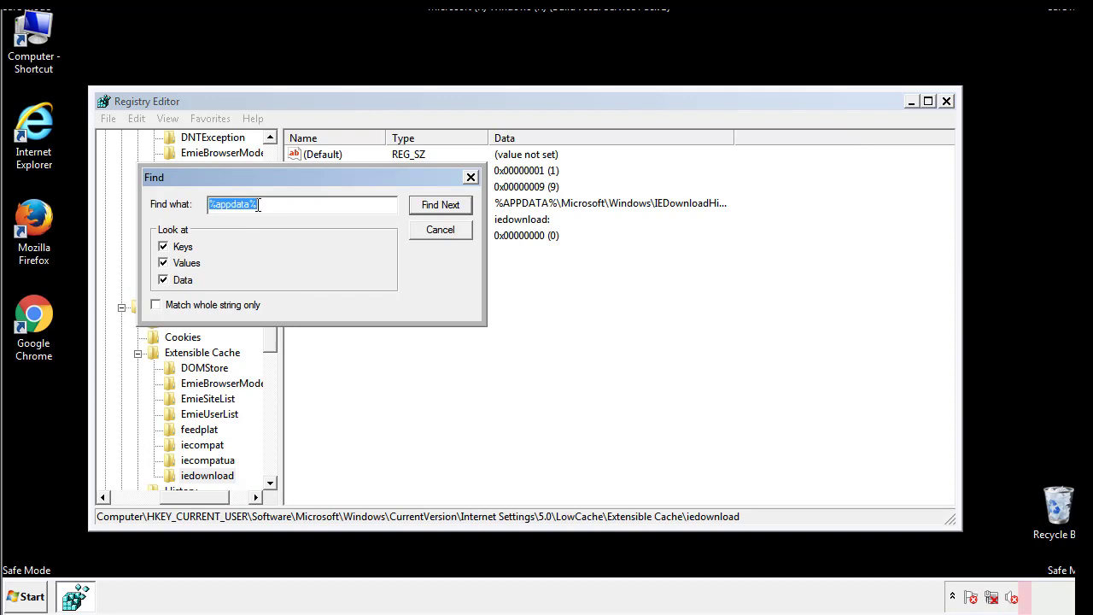
{"action": "type", "text": "%t"}
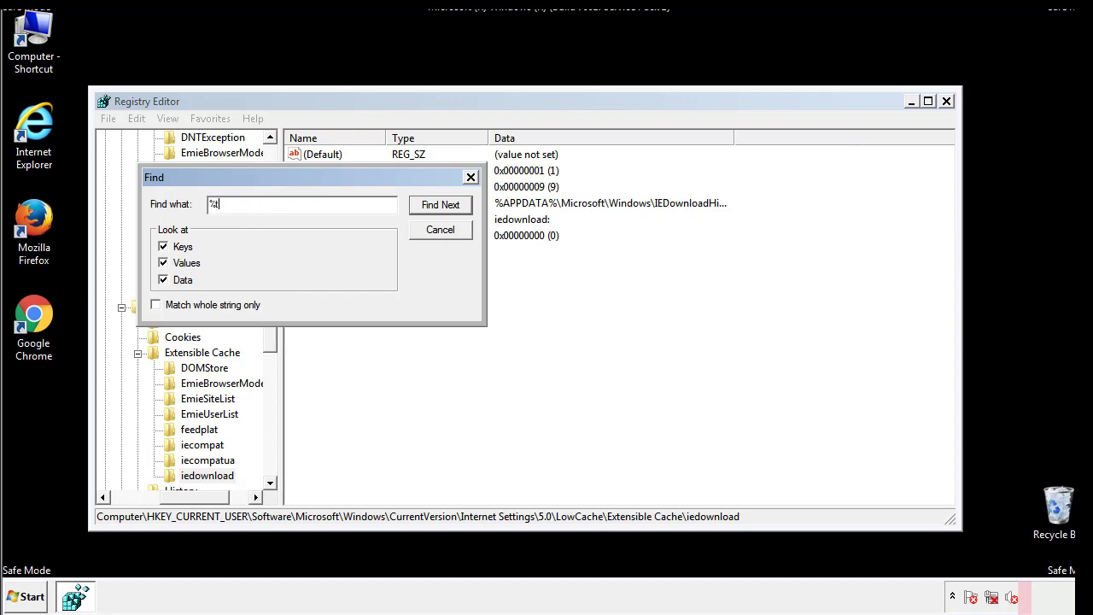
{"action": "type", "text": "emp%"}
{"action": "key", "text": "Return"}
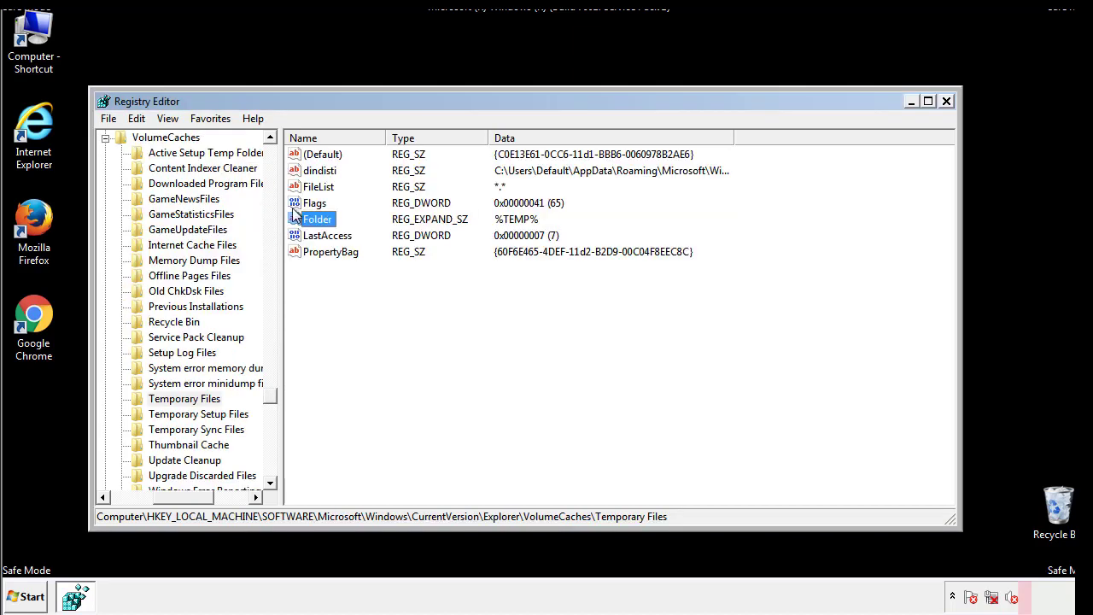
Delete every value except (Default) from the Temporary Files VolumeCaches key.
{"action": "left_click", "coordinate": [449, 299]}
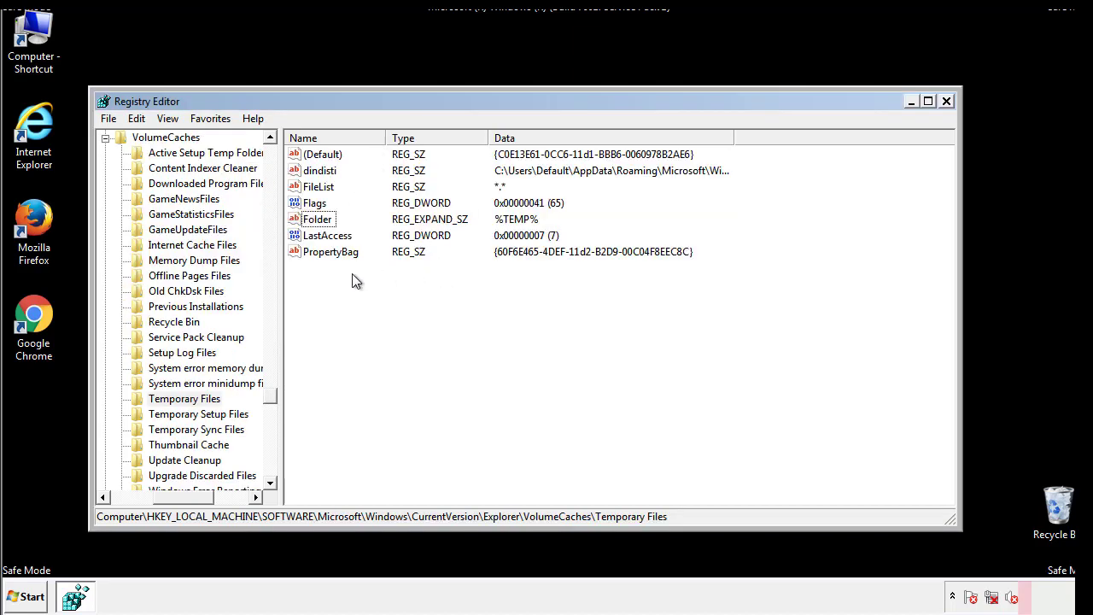
{"action": "mouse_move", "coordinate": [350, 272]}
{"action": "left_mouse_down"}
{"action": "mouse_move", "coordinate": [323, 244]}
{"action": "mouse_move", "coordinate": [309, 159]}
{"action": "left_mouse_up"}
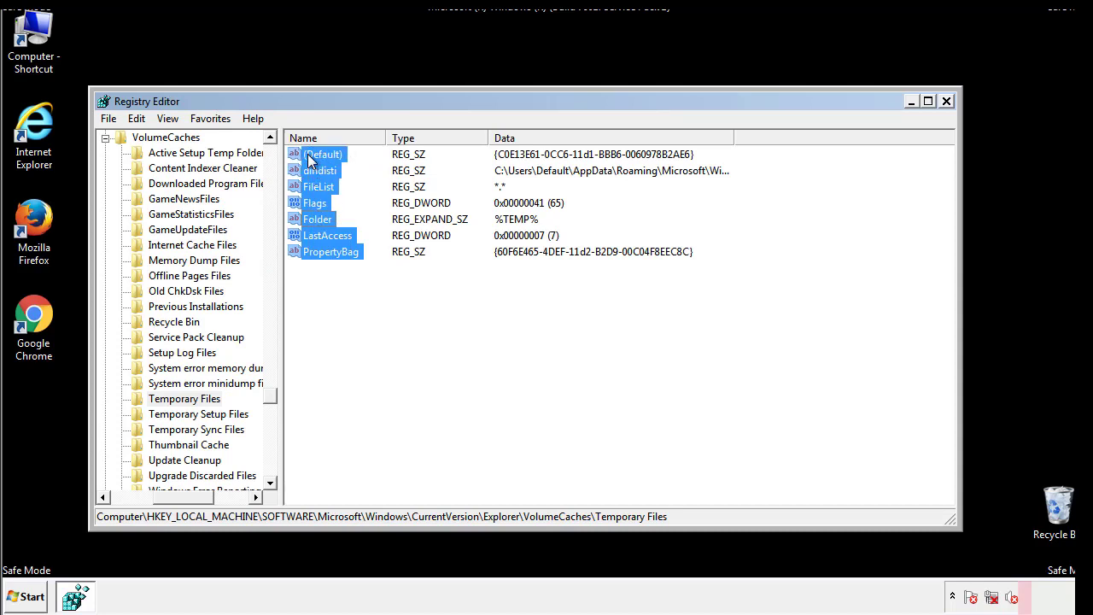
{"action": "right_click", "coordinate": [309, 161]}
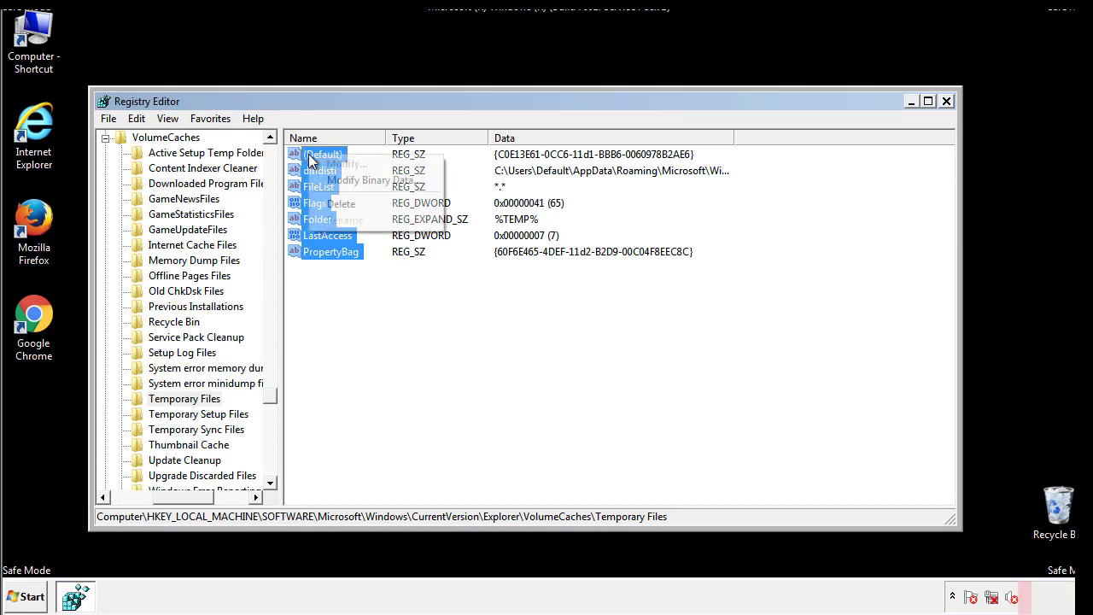
{"action": "left_click", "coordinate": [333, 204]}
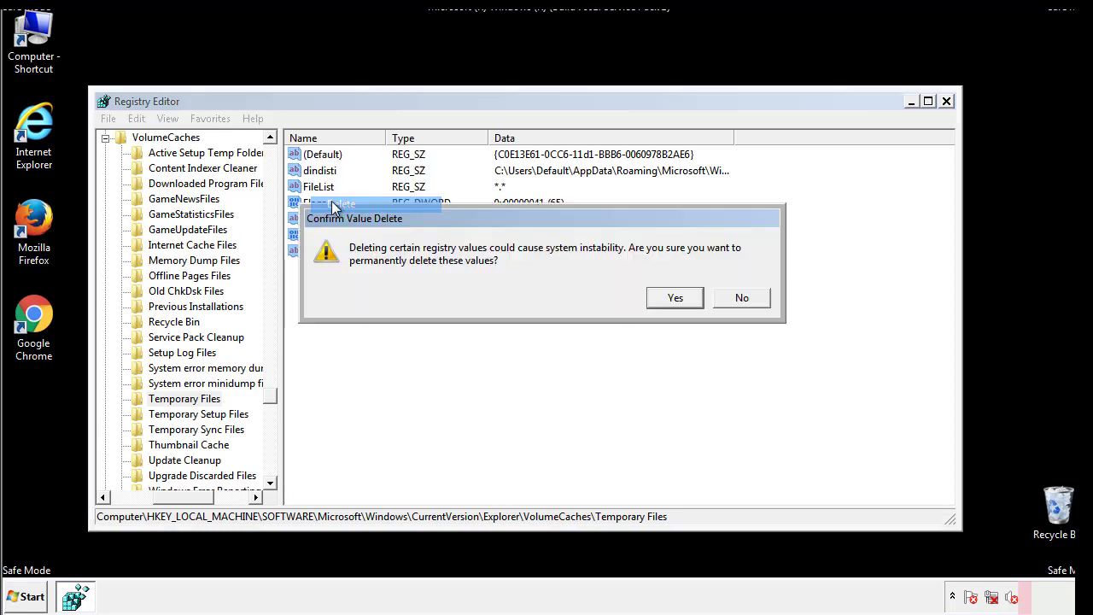
{"action": "left_click", "coordinate": [695, 298]}
{"action": "left_click", "coordinate": [380, 210]}
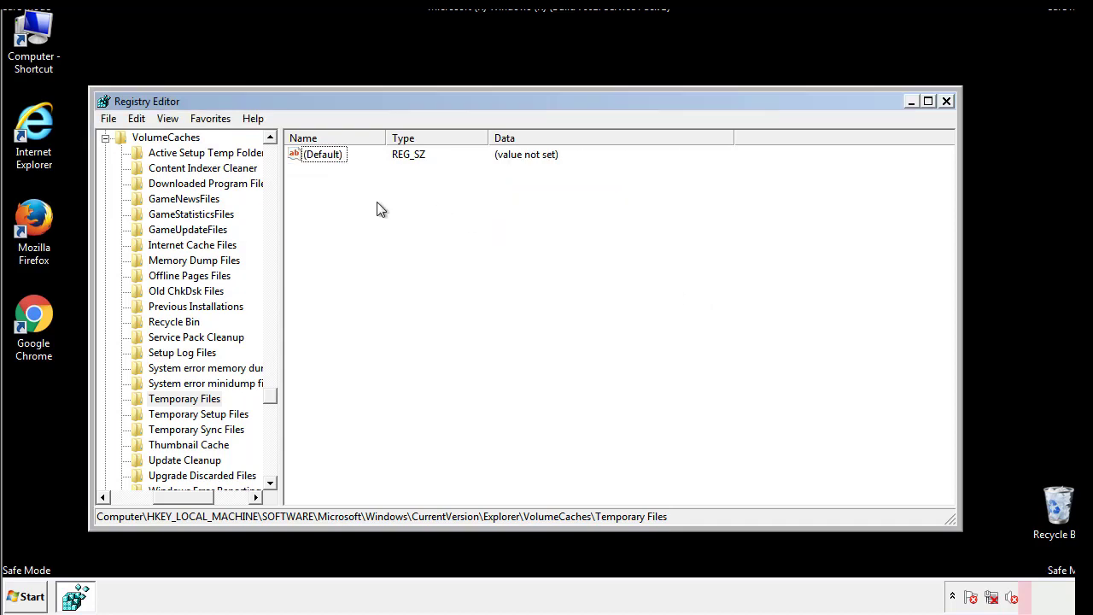
Close Registry Editor, then uncheck Safe boot on msconfig's Boot tab and apply.
{"action": "left_click", "coordinate": [947, 101]}
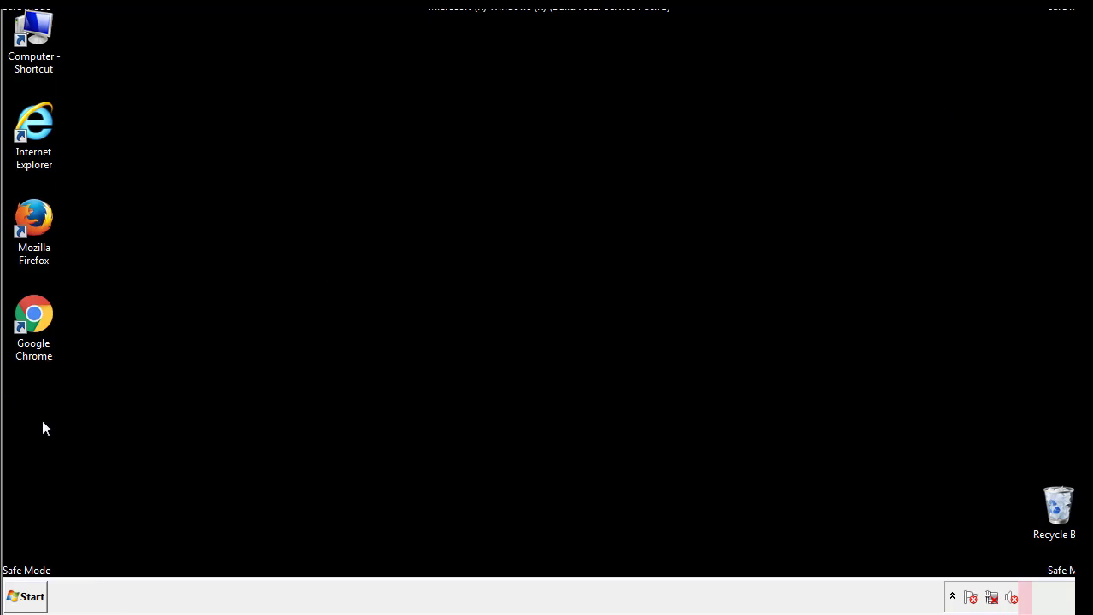
{"action": "left_click", "coordinate": [22, 597]}
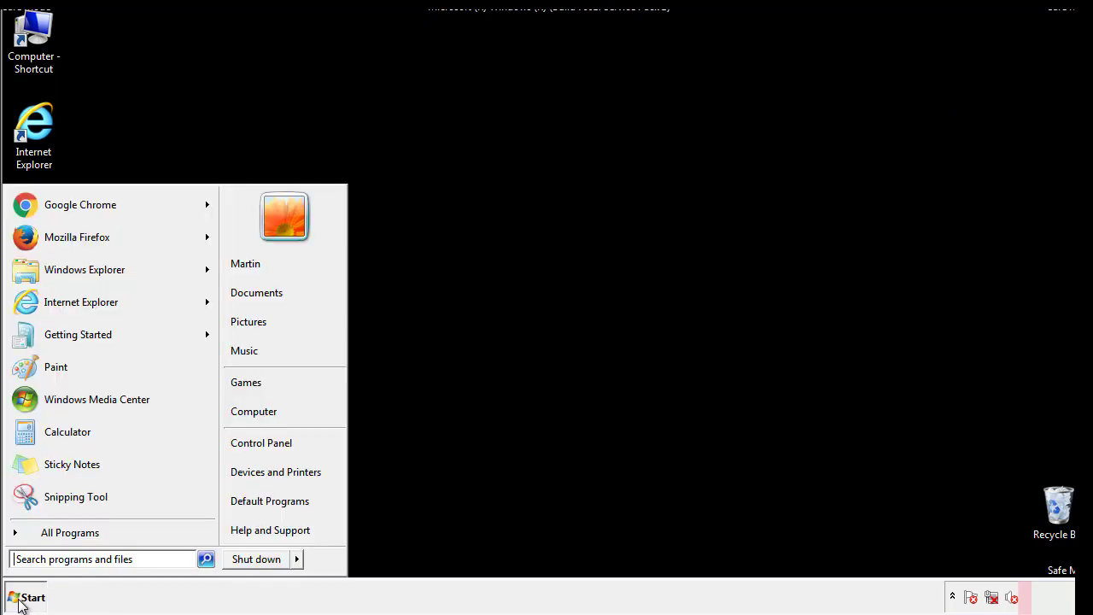
{"action": "left_click", "coordinate": [59, 559]}
{"action": "type", "text": "mscon"}
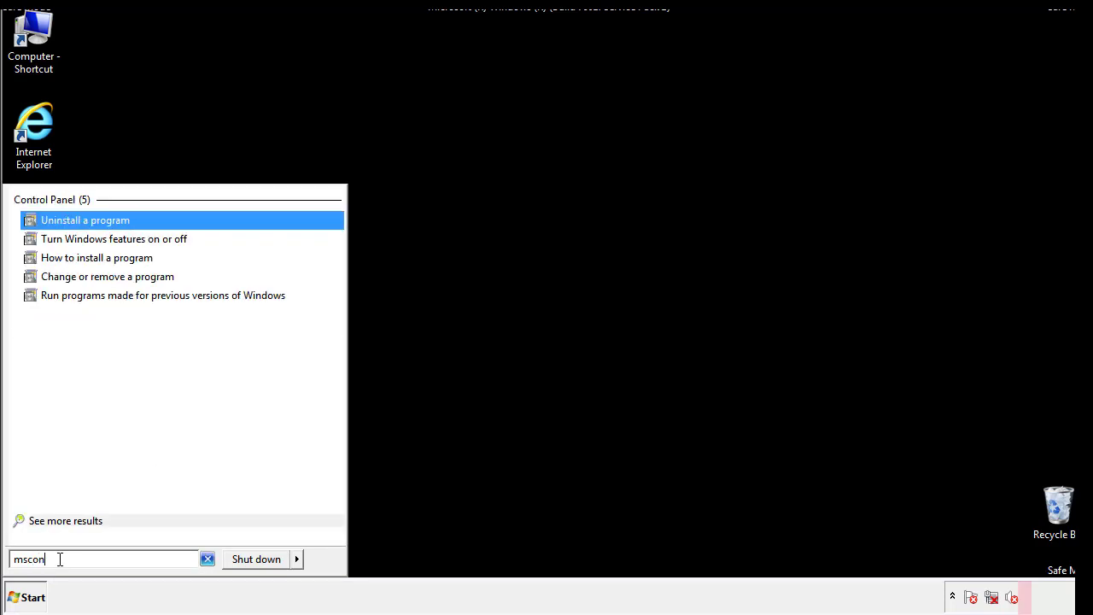
{"action": "type", "text": "fig"}
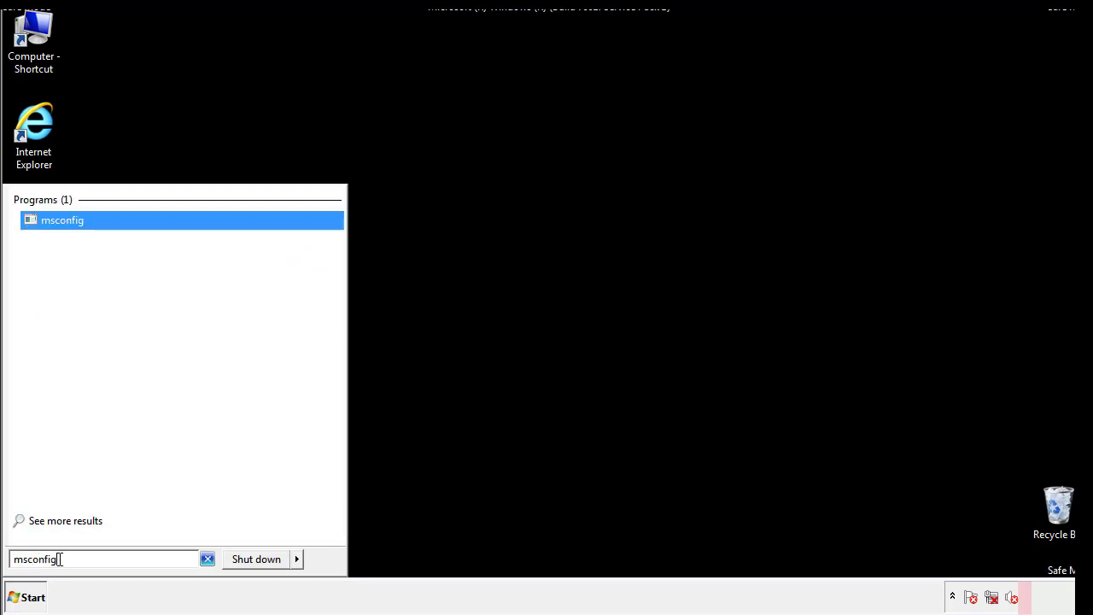
{"action": "key", "text": "Return"}
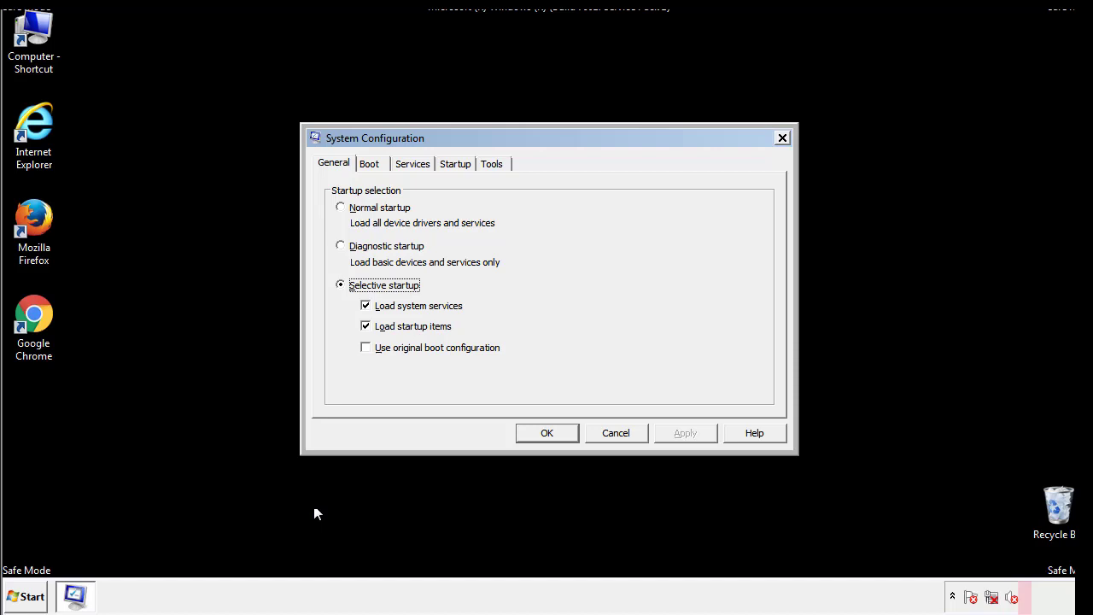
{"action": "left_click", "coordinate": [370, 162]}
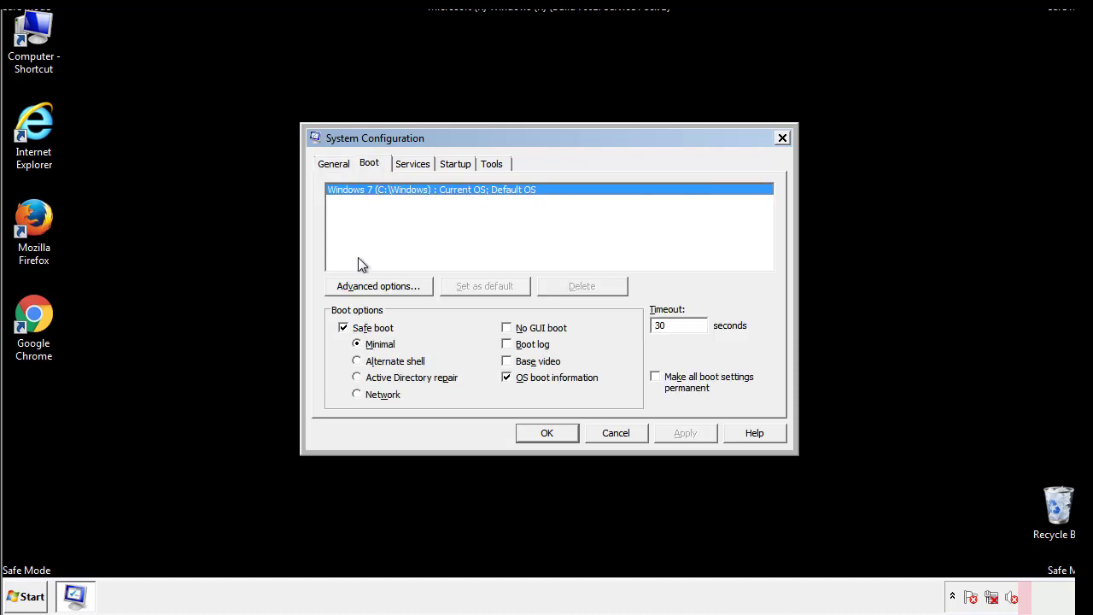
{"action": "left_click", "coordinate": [345, 328]}
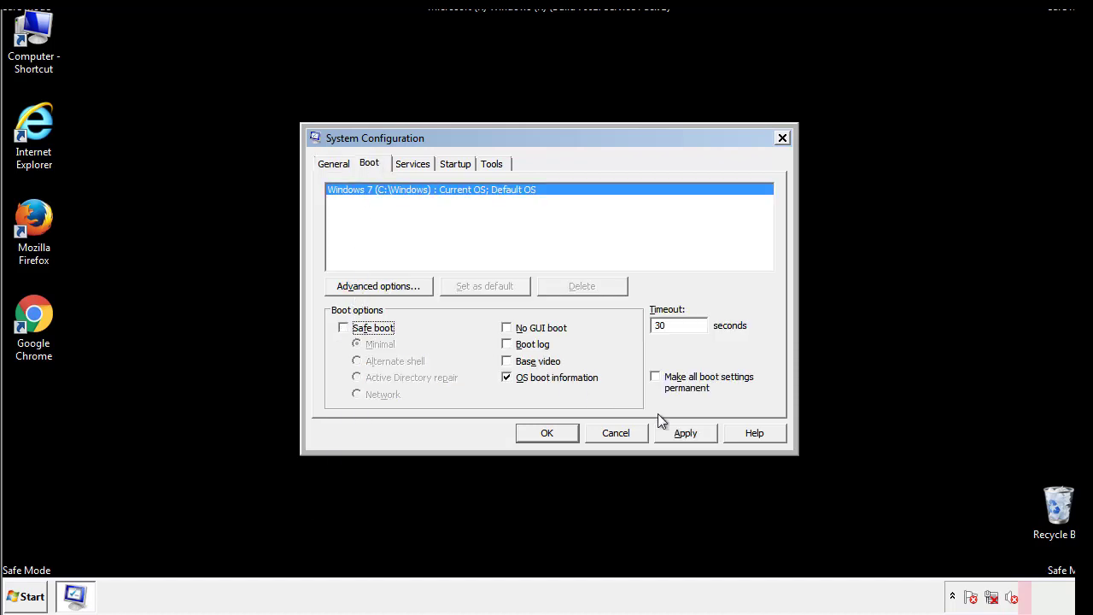
{"action": "left_click", "coordinate": [687, 432]}
{"action": "left_click", "coordinate": [547, 432]}
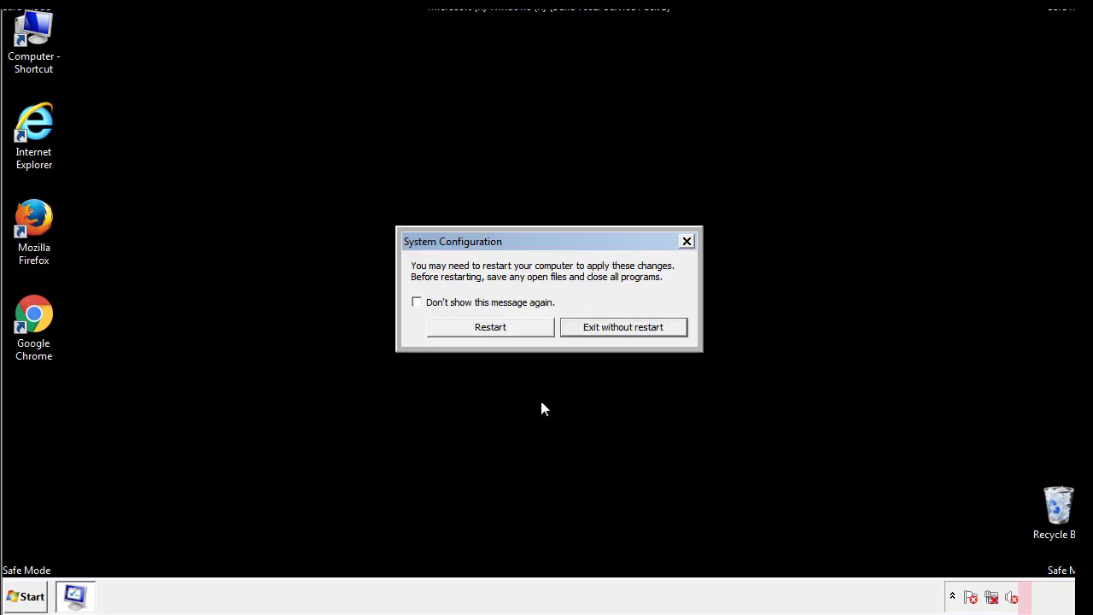
Choose Restart in the System Configuration prompt to reboot the computer.
{"action": "left_click", "coordinate": [505, 333]}
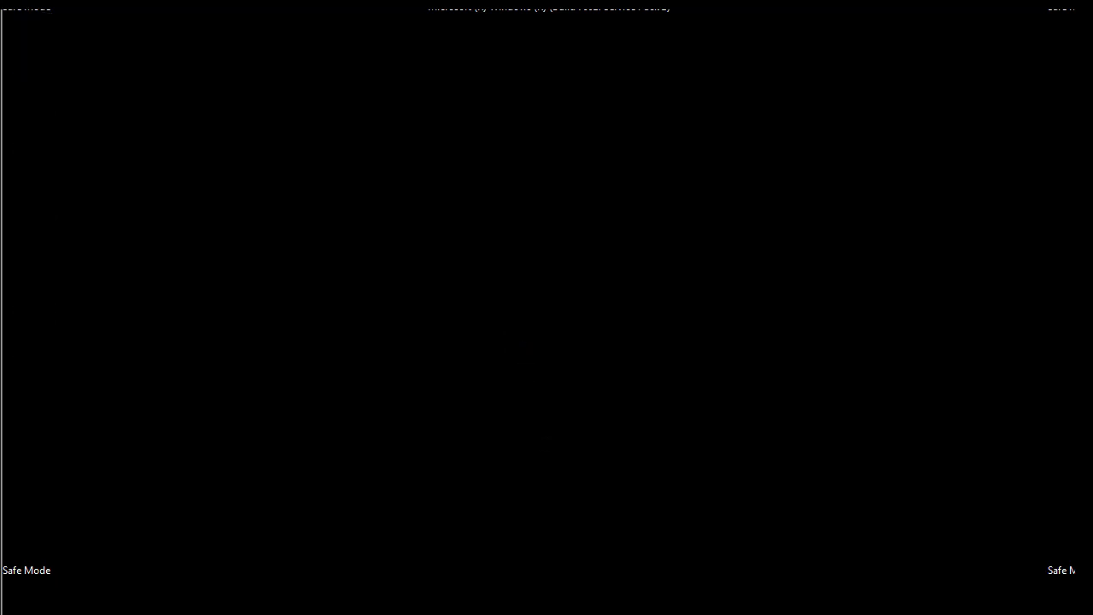